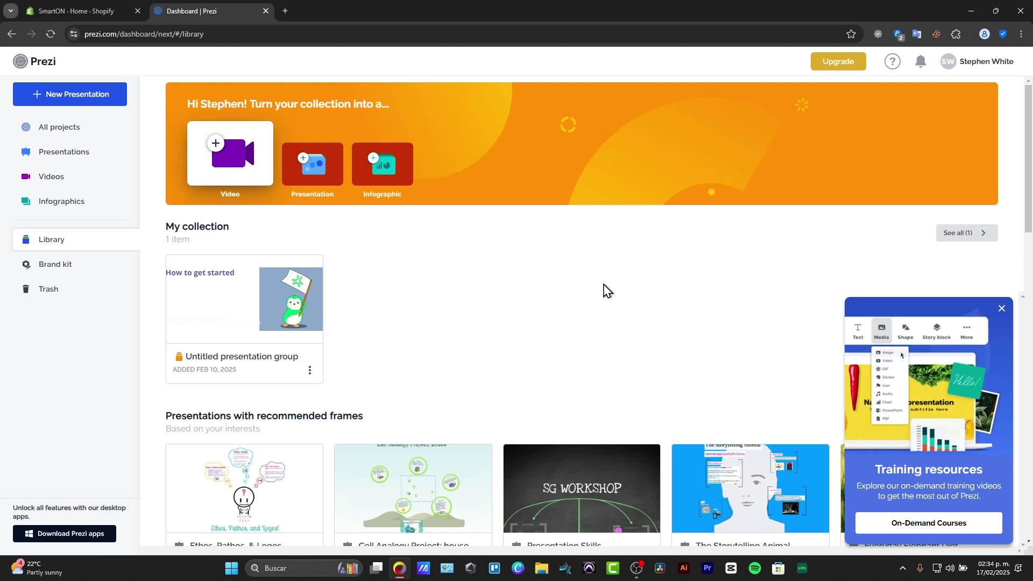
Step: Scroll down the dashboard Library page to browse the collection and recommended content
scroll(603, 291, down, 9)
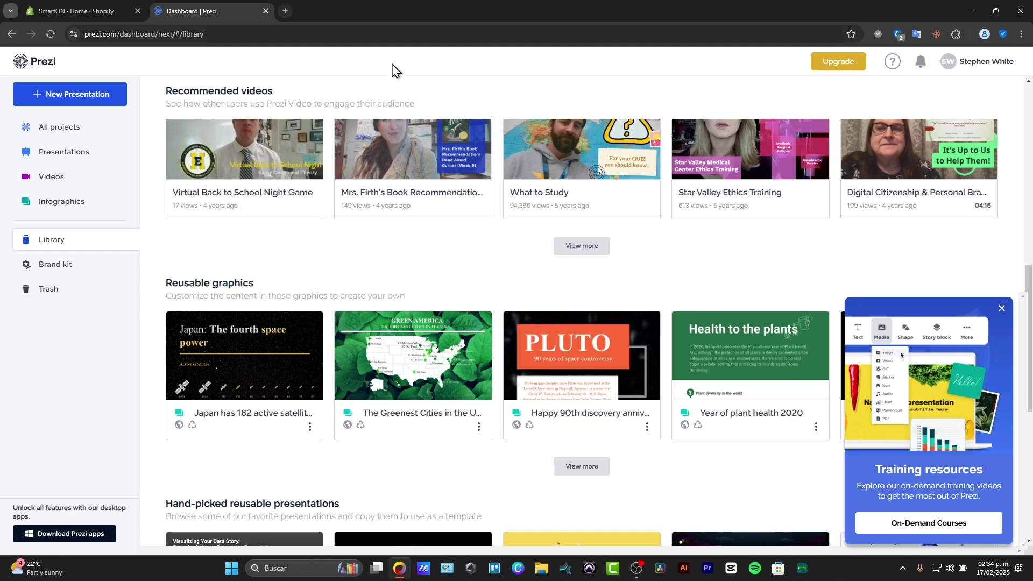
Step: From Account settings, view the Basic license details and go to the upgrade options
click(997, 68)
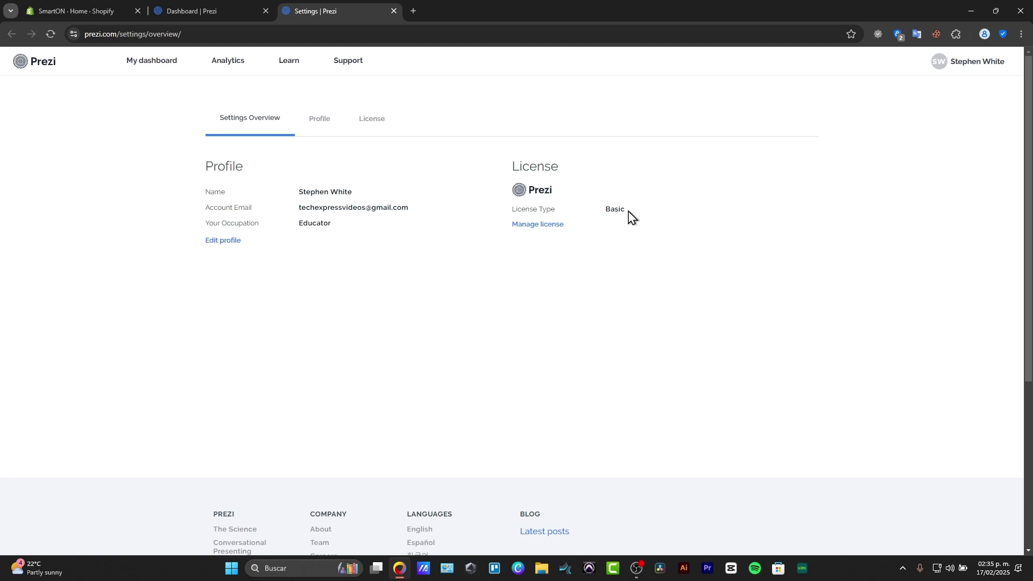
drag(628, 215, 590, 221)
click(553, 235)
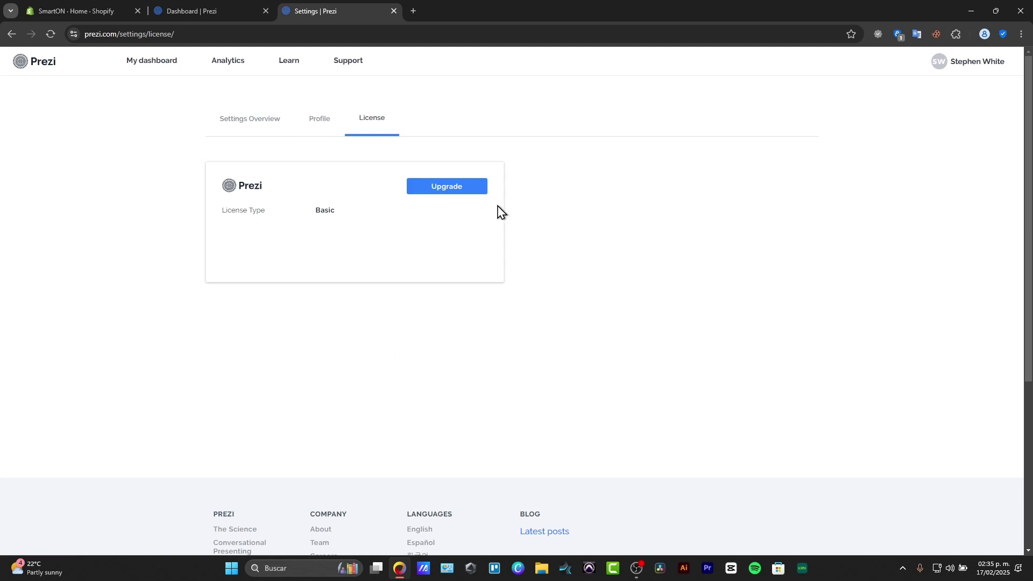
click(473, 188)
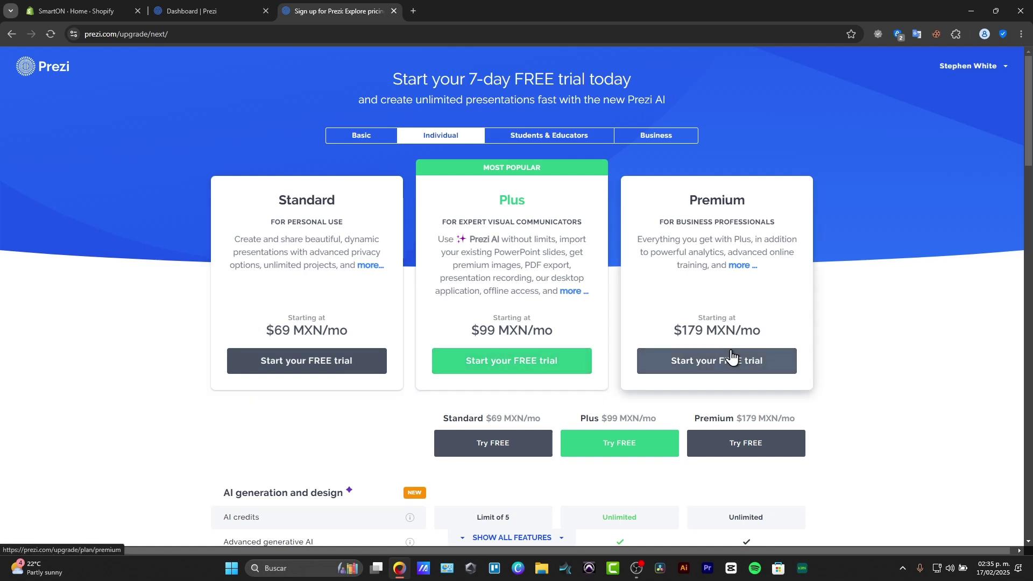
Step: Review the plan comparison, highlighting AI generation and Presenter view features, then return to the dashboard
scroll(731, 356, down, 5)
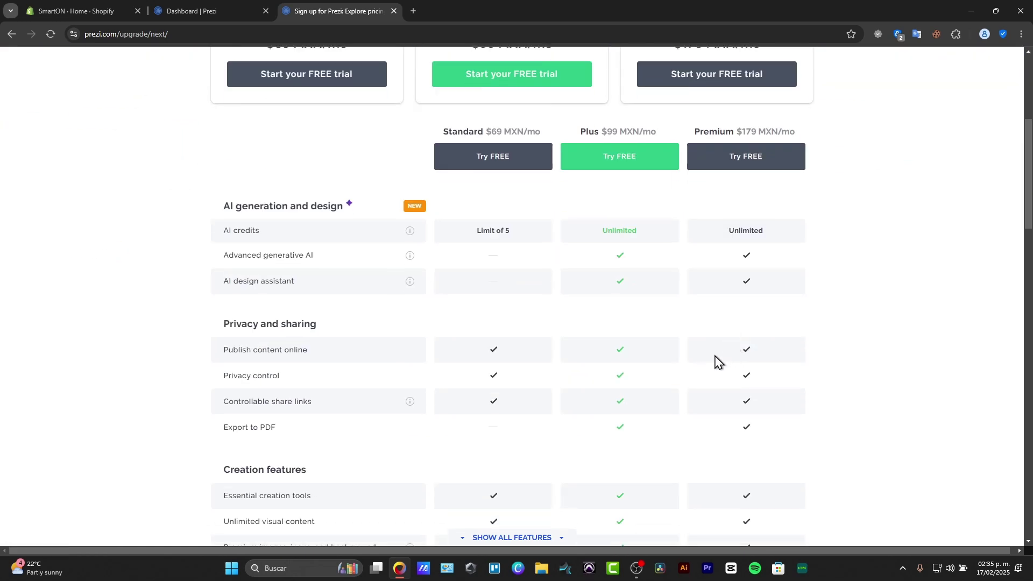
scroll(714, 362, up, 1)
scroll(714, 362, down, 1)
drag(225, 204, 355, 212)
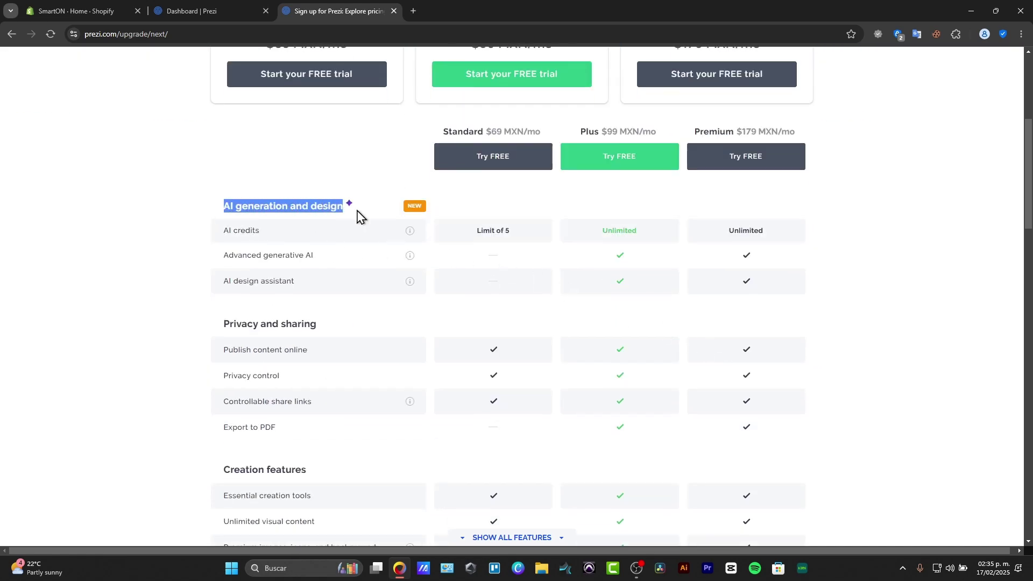
drag(257, 324, 340, 331)
scroll(340, 331, down, 3)
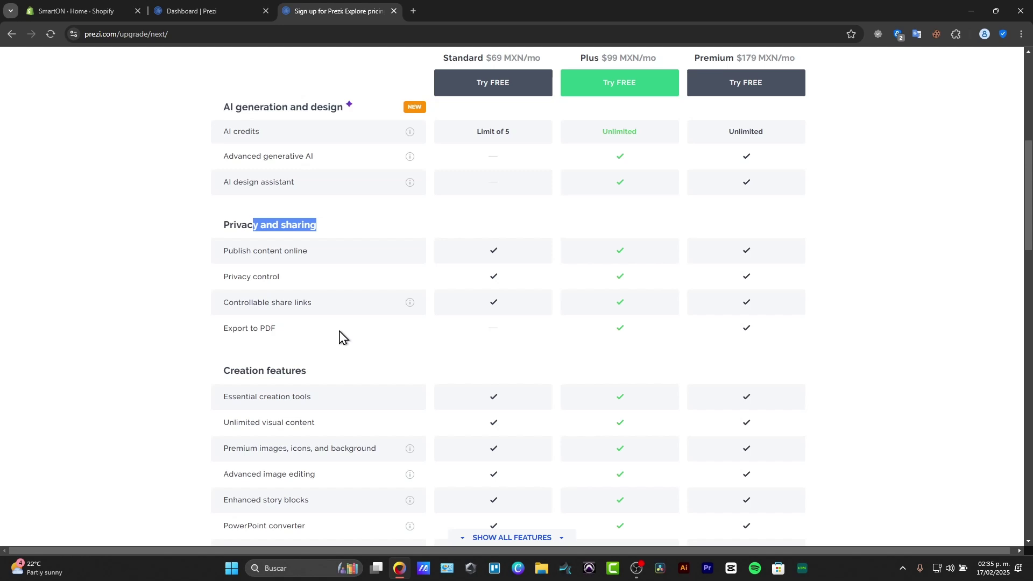
scroll(320, 332, down, 6)
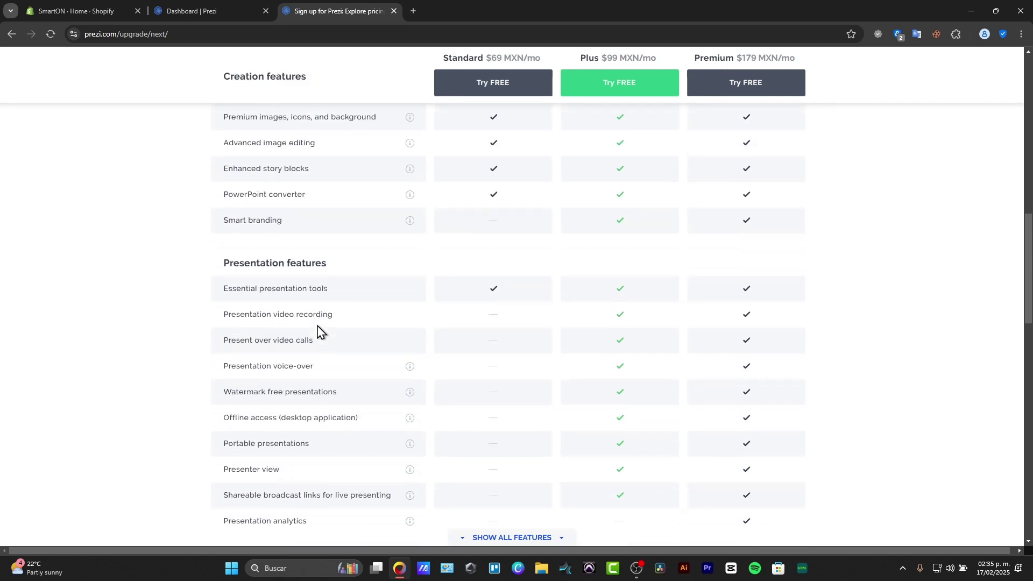
drag(231, 315, 368, 319)
scroll(362, 329, down, 3)
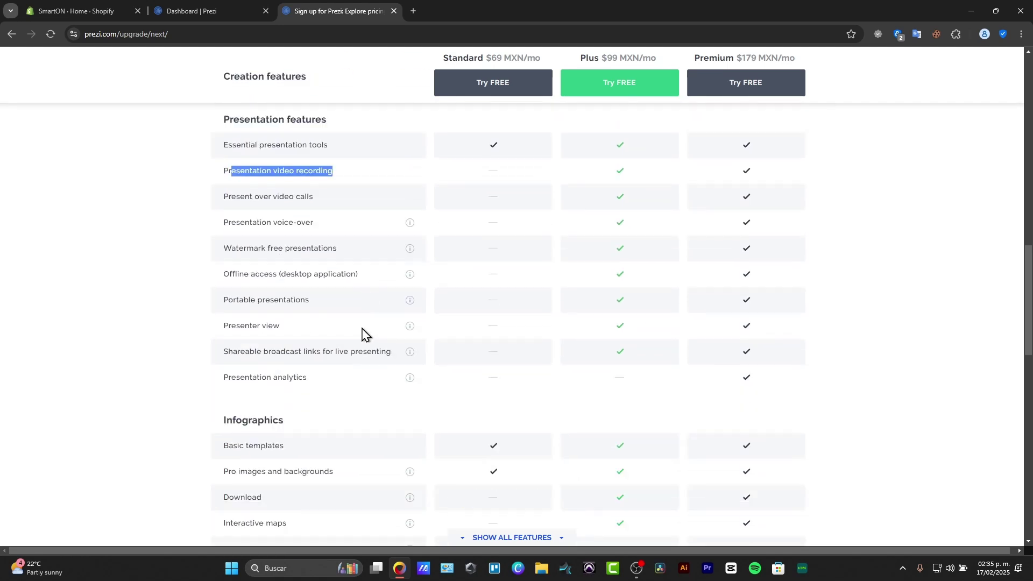
drag(224, 334, 404, 365)
scroll(521, 399, down, 9)
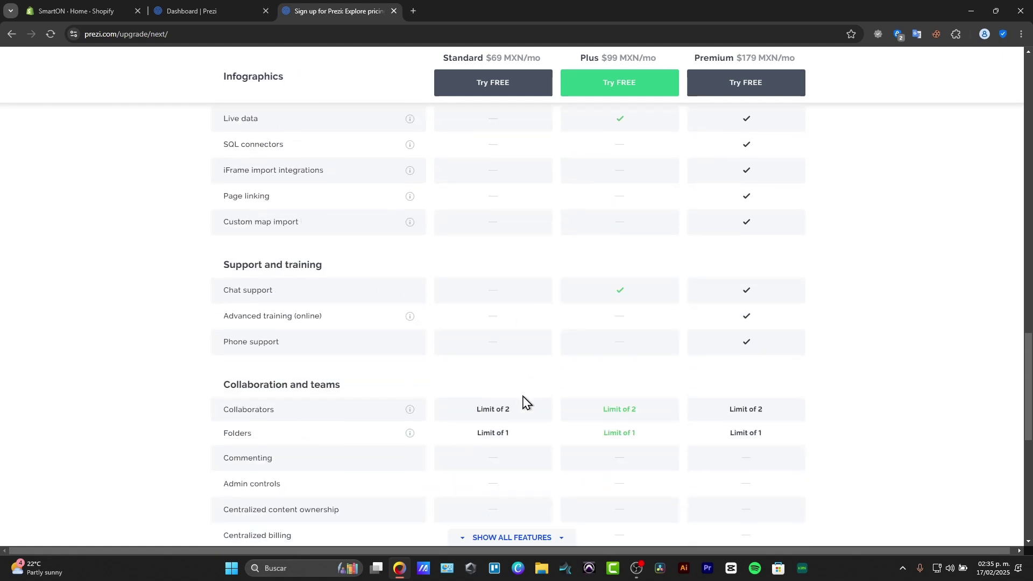
drag(226, 316, 369, 341)
scroll(363, 343, down, 5)
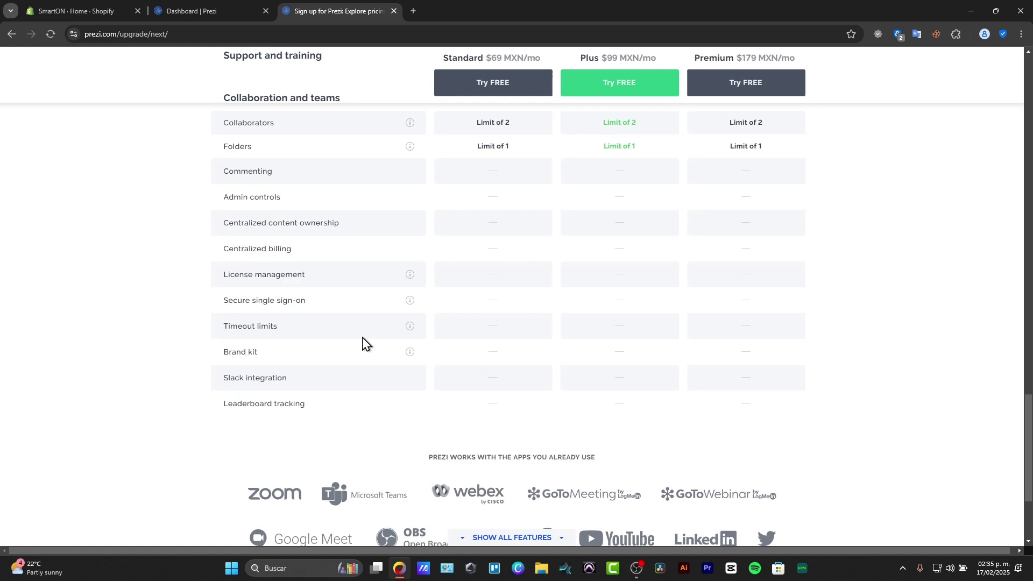
scroll(358, 340, up, 20)
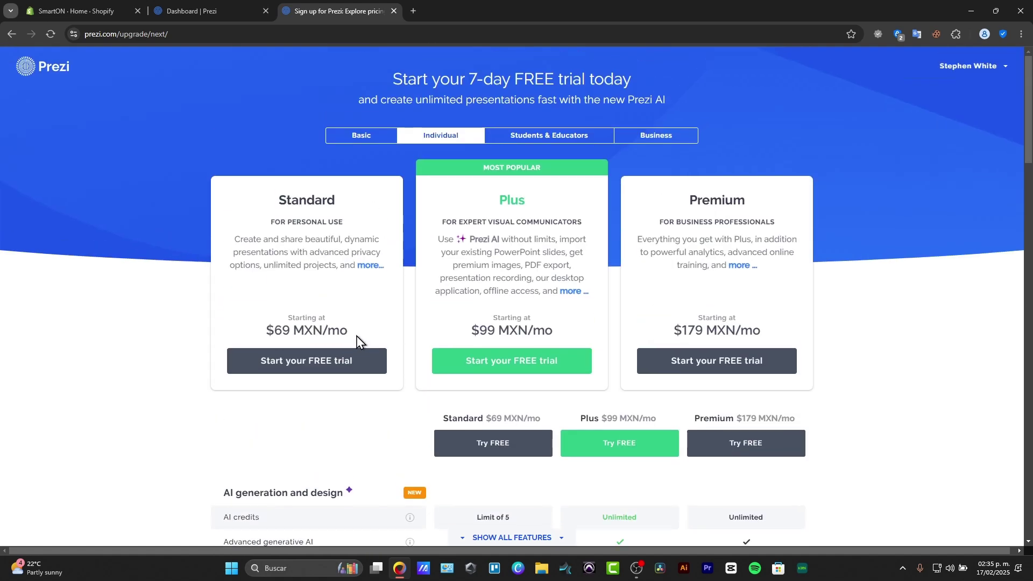
click(59, 66)
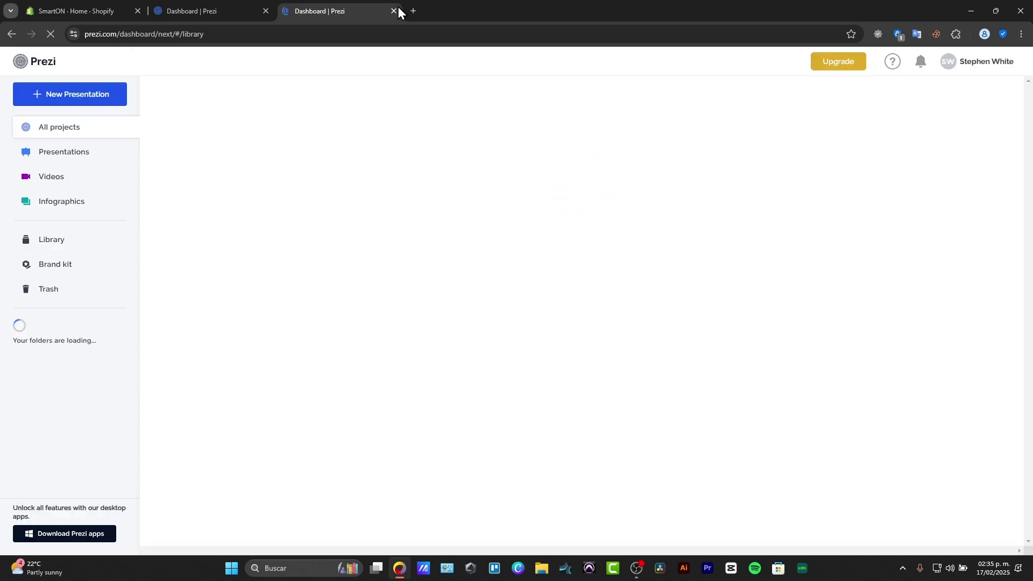
Step: Close the extra tab and browse the Projects, Presentations, Videos and Infographics sections
click(397, 9)
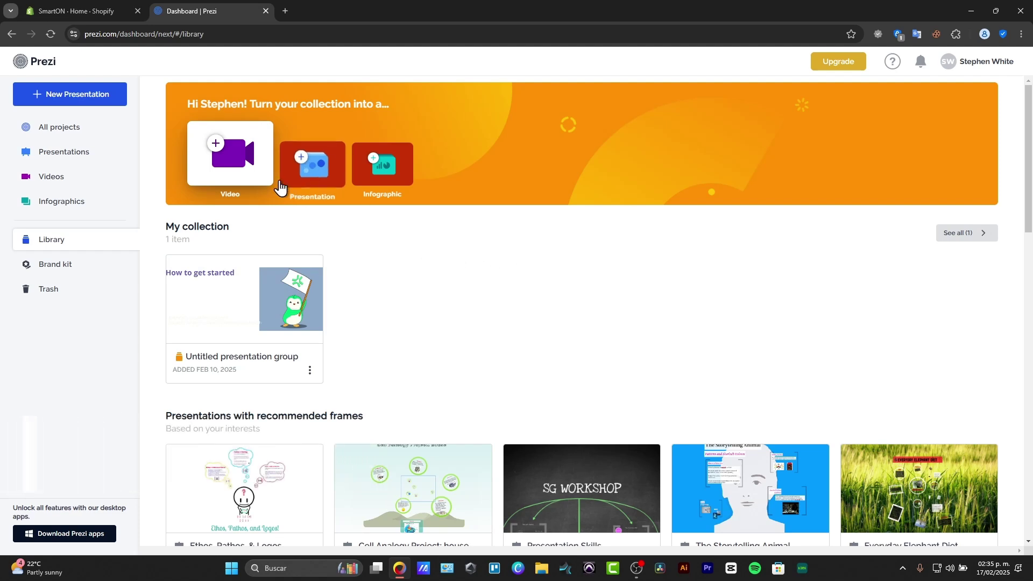
click(85, 130)
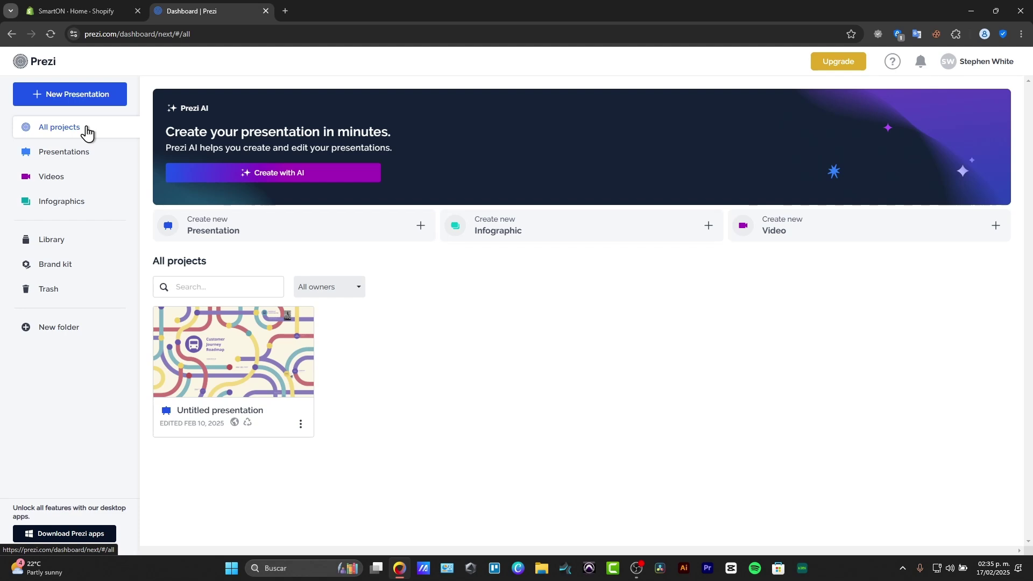
click(61, 154)
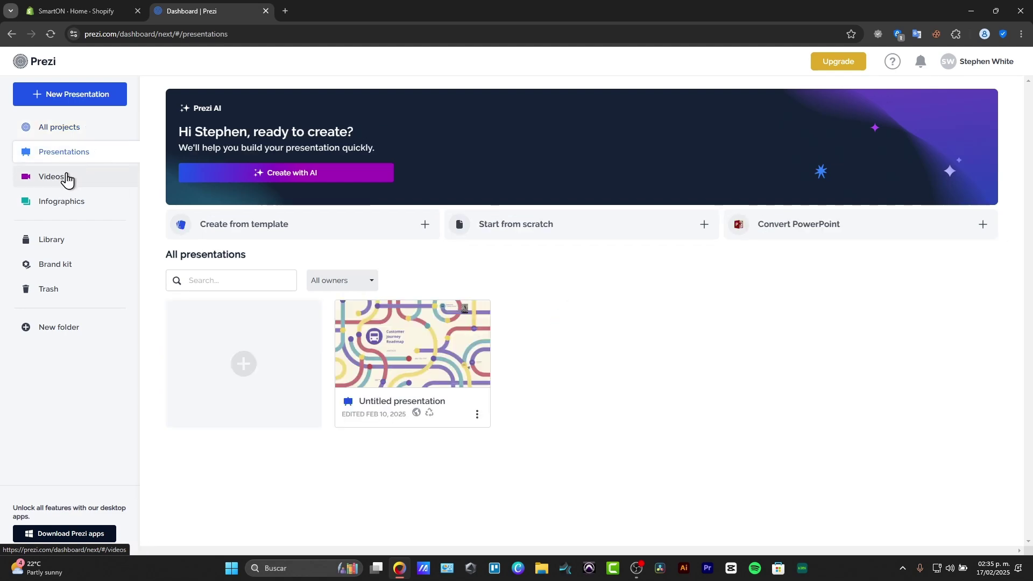
click(66, 180)
click(89, 210)
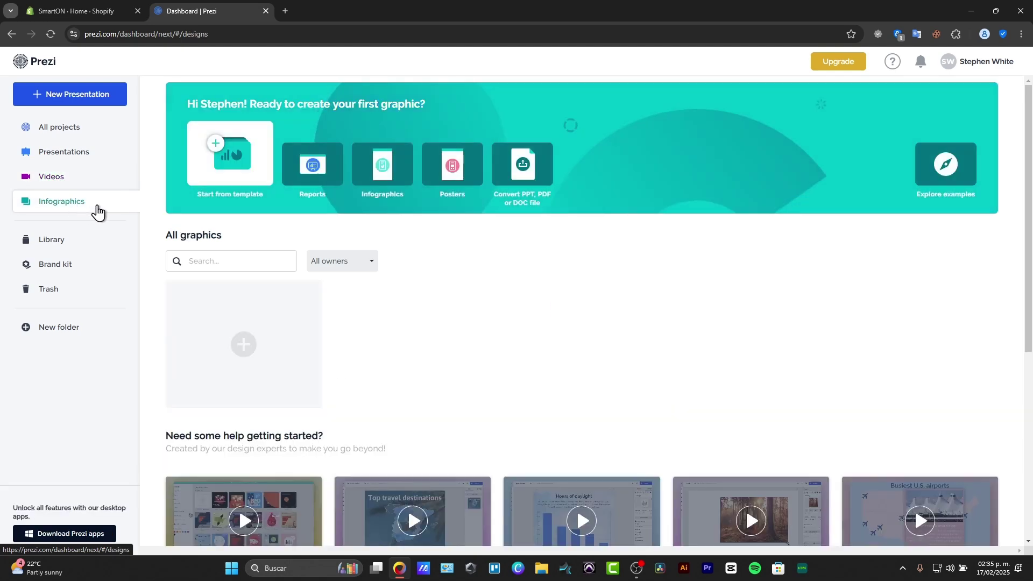
Step: Check the Library and Trash, then start a new presentation from a template
click(77, 246)
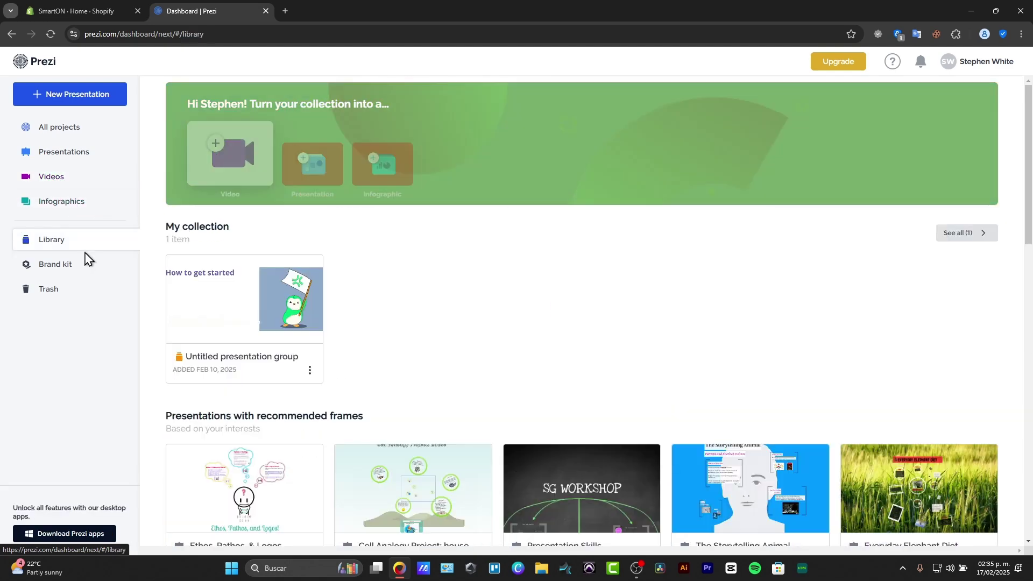
click(60, 295)
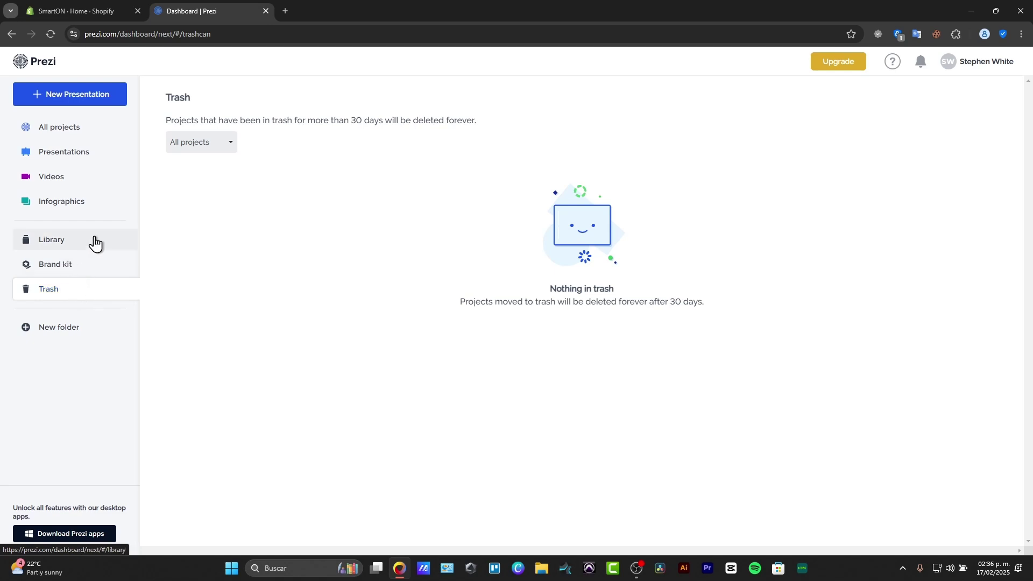
click(108, 102)
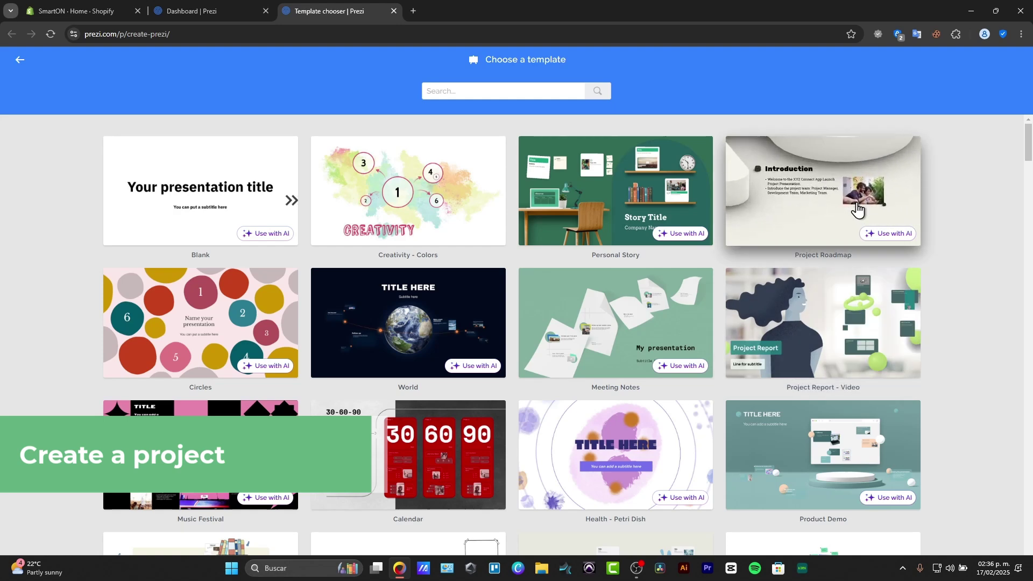
Step: Use the Project Roadmap template with AI and set the presentation to Public
scroll(394, 264, down, 5)
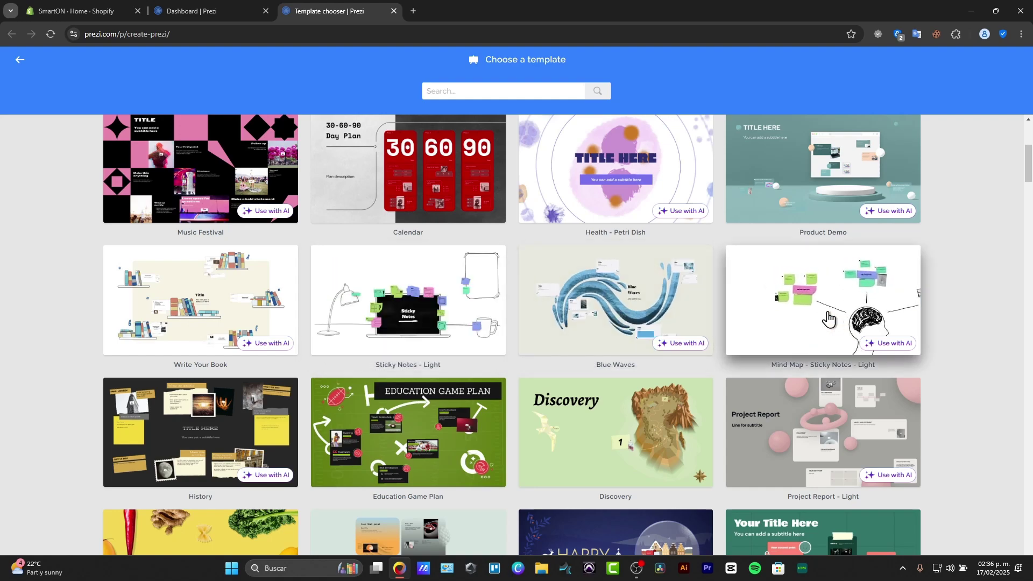
scroll(823, 318, down, 3)
scroll(821, 321, down, 2)
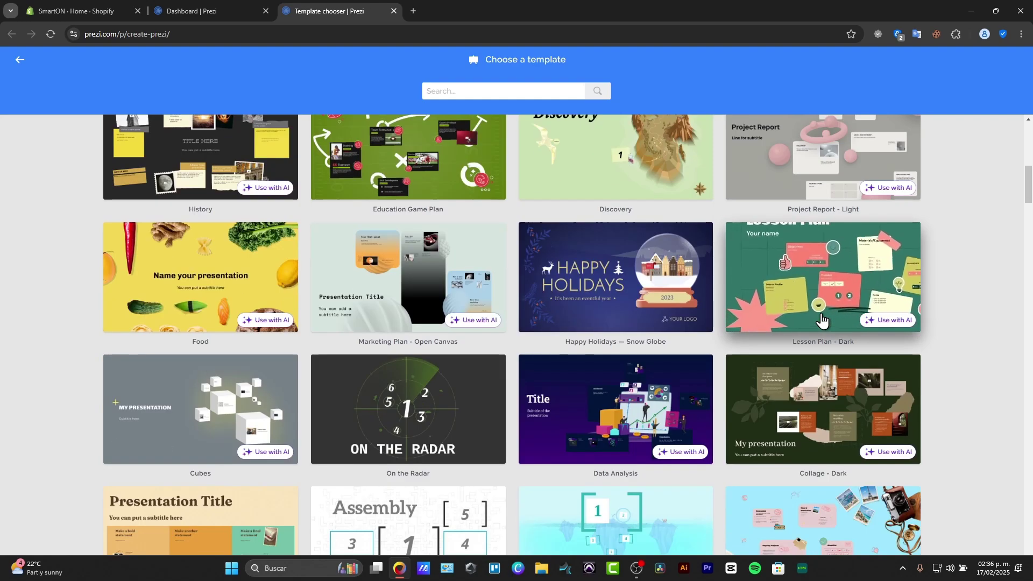
scroll(820, 339, up, 10)
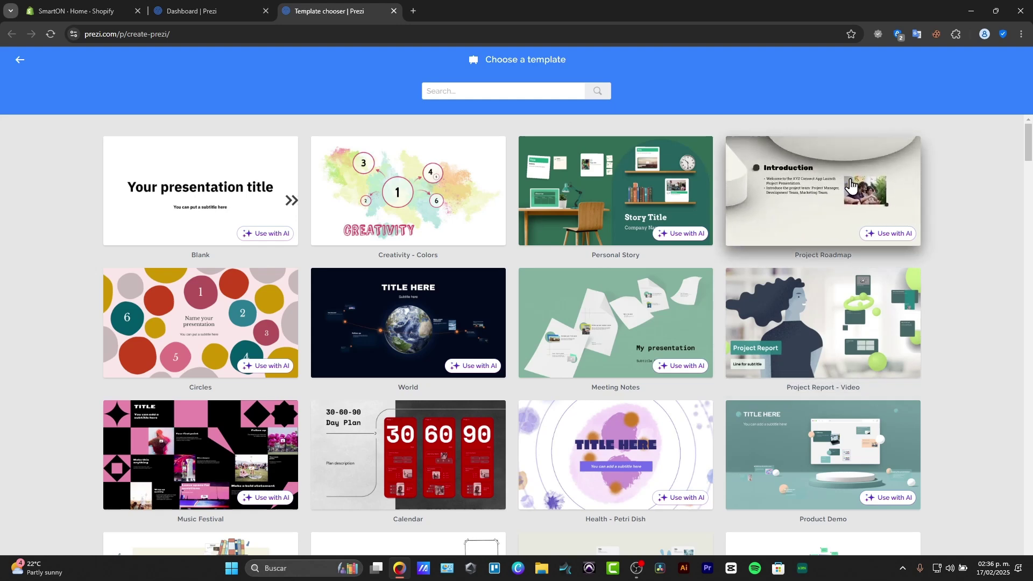
click(821, 183)
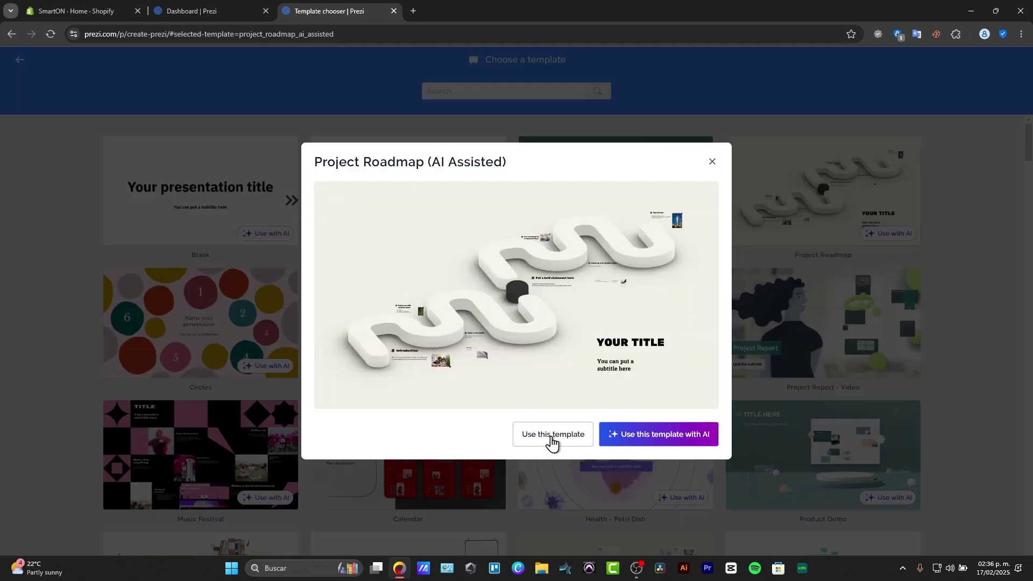
click(693, 437)
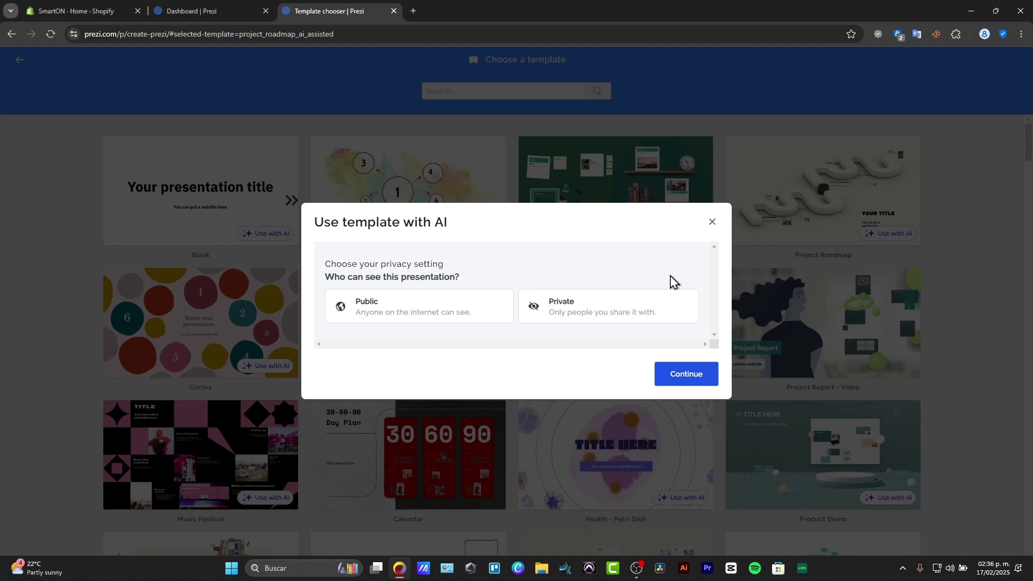
click(504, 318)
click(670, 380)
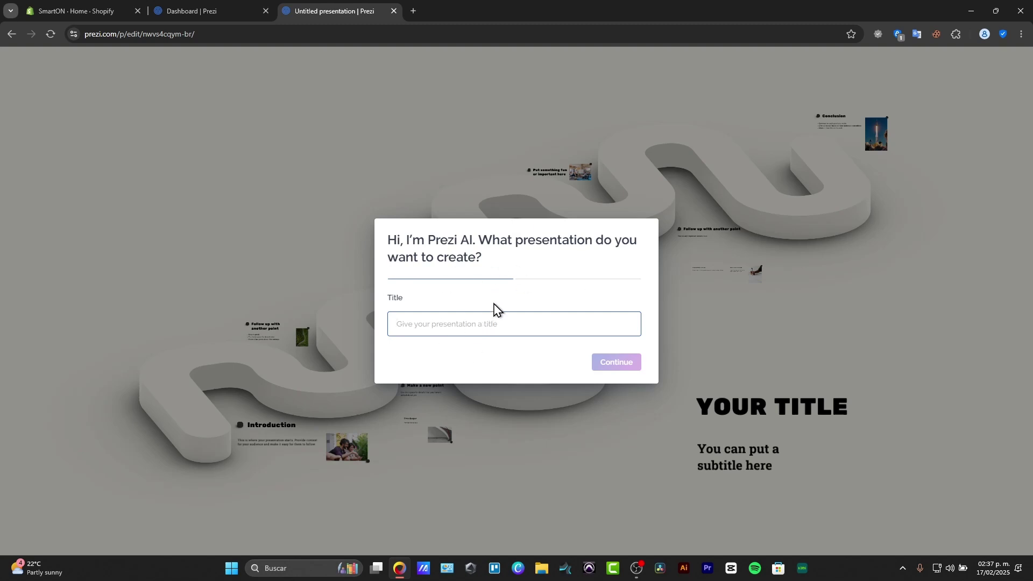
Step: Title the AI presentation 'TECH EXPRESS WORKFLOW'
text(TECH EXPRESS WO)
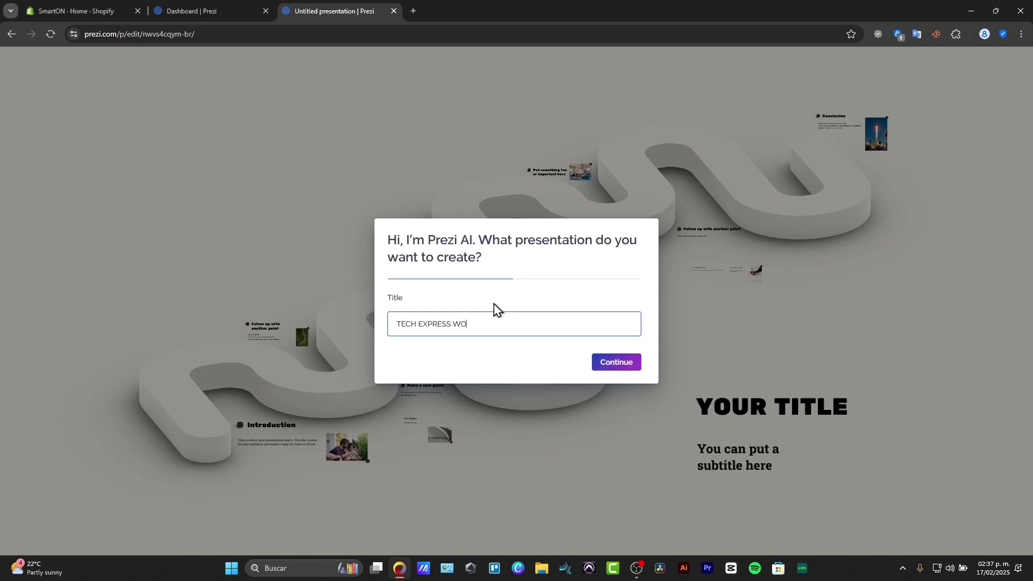
text(RKFLOW)
click(617, 362)
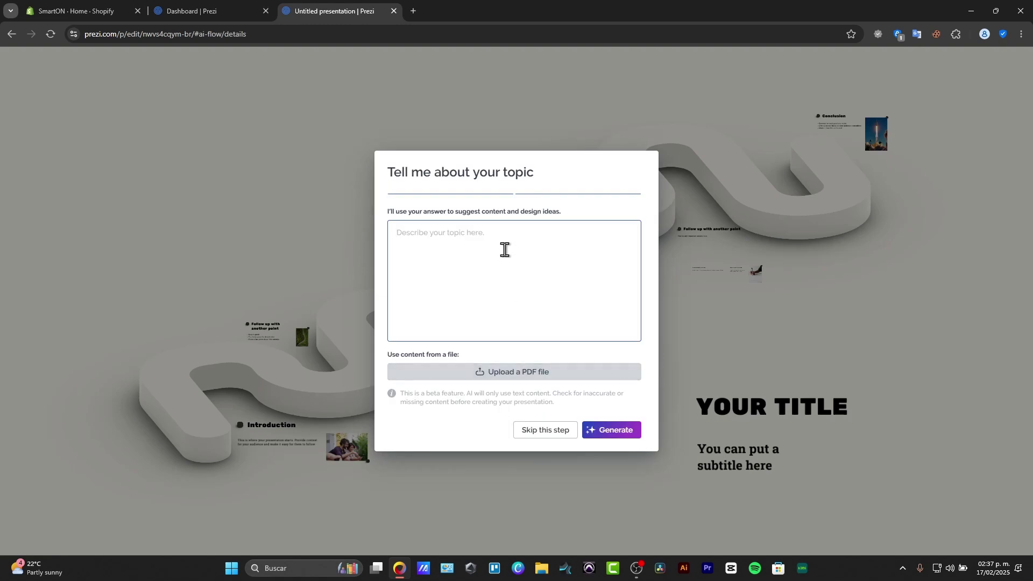
Step: Describe the topic as Tech Express's workflow focused on working hours, then generate
text(This is the wor)
key(BackSpace)
key(BackSpace)
text(kflow of tech ex)
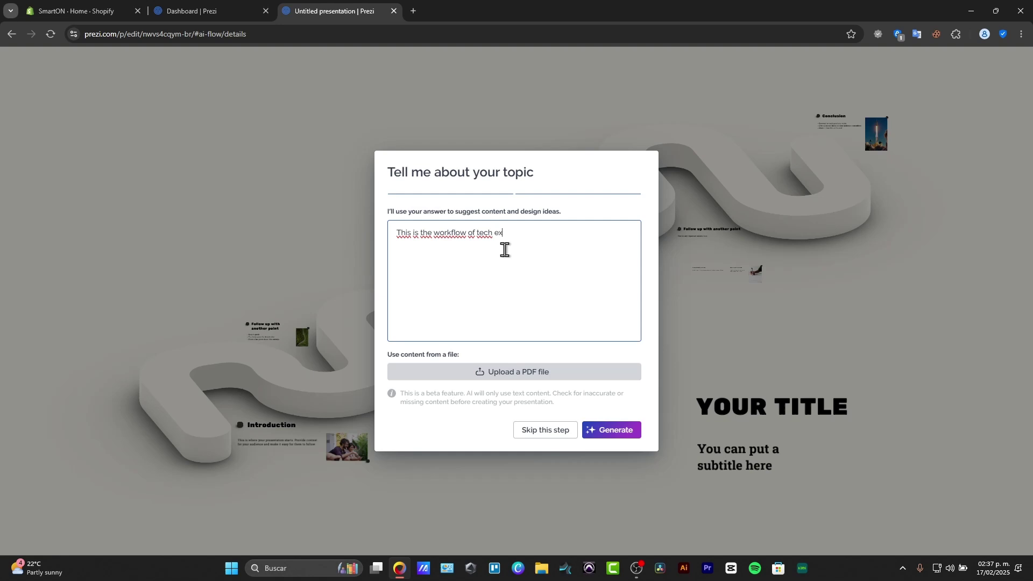
text(press and we focus into checking out our)
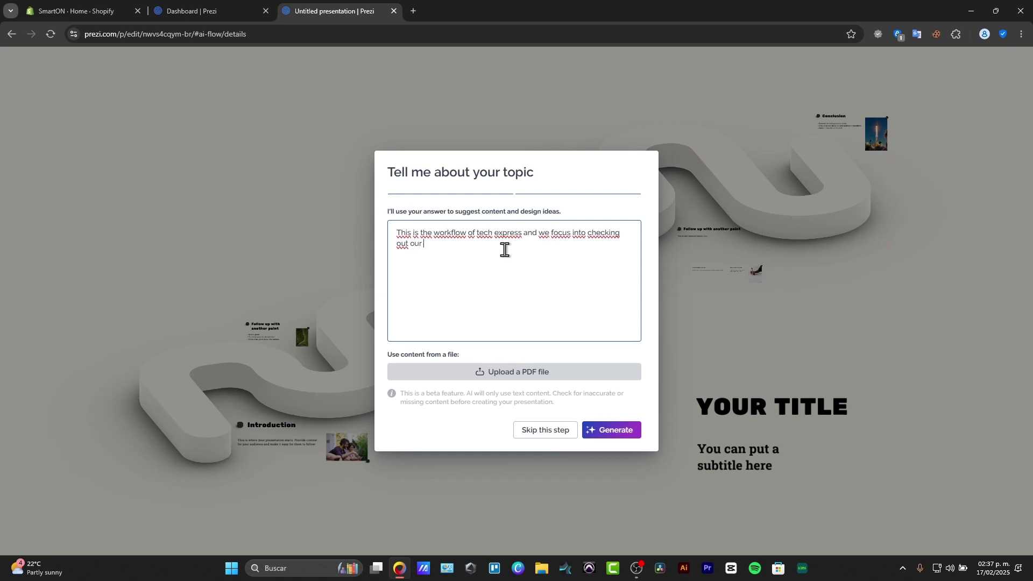
text( working hours.)
key(Return)
key(Return)
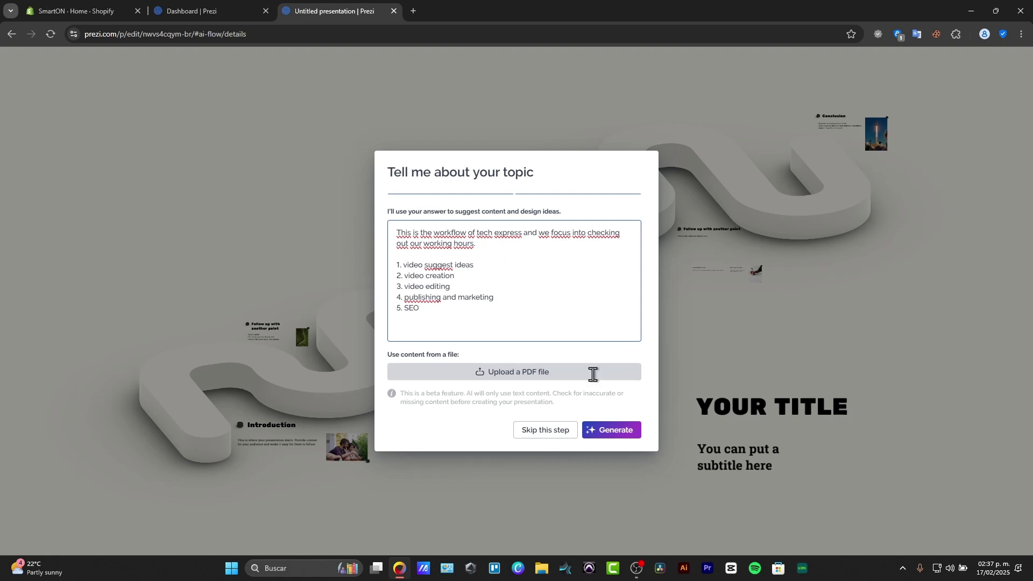
click(598, 433)
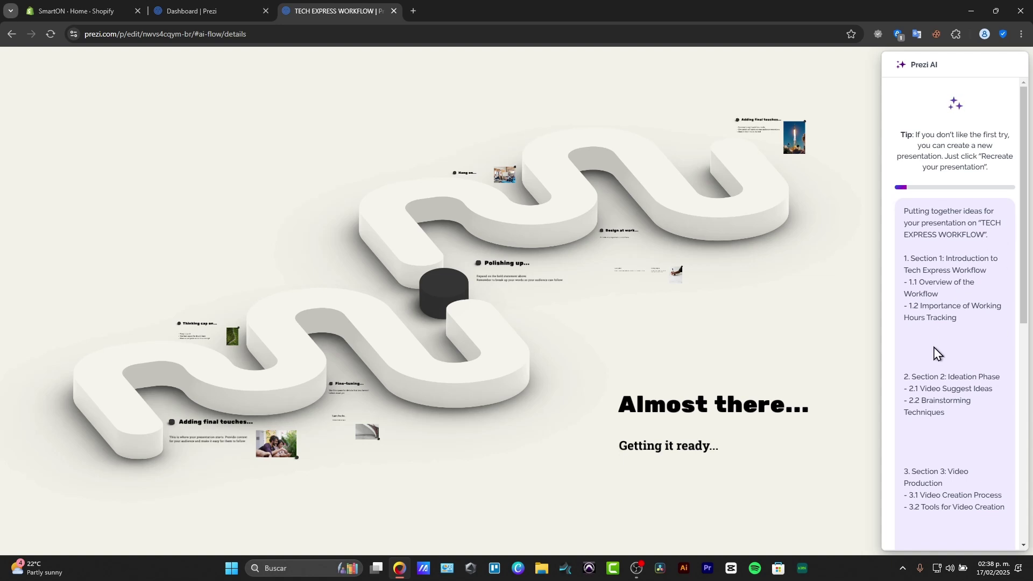
Step: Try the studio background, settle on the globe background, and open the presentation in the editor
scroll(942, 360, down, 8)
scroll(950, 367, up, 8)
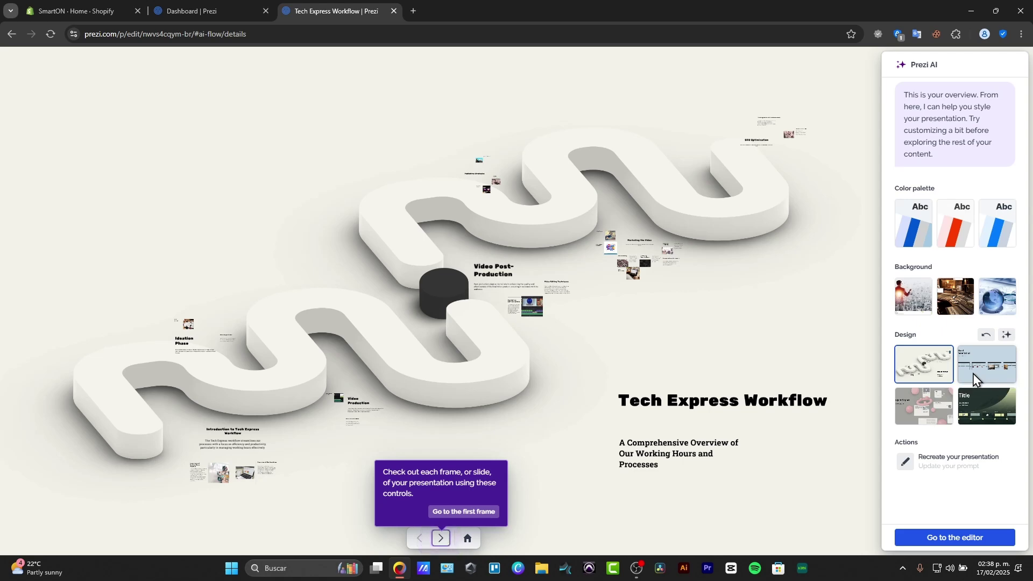
click(950, 297)
click(1010, 340)
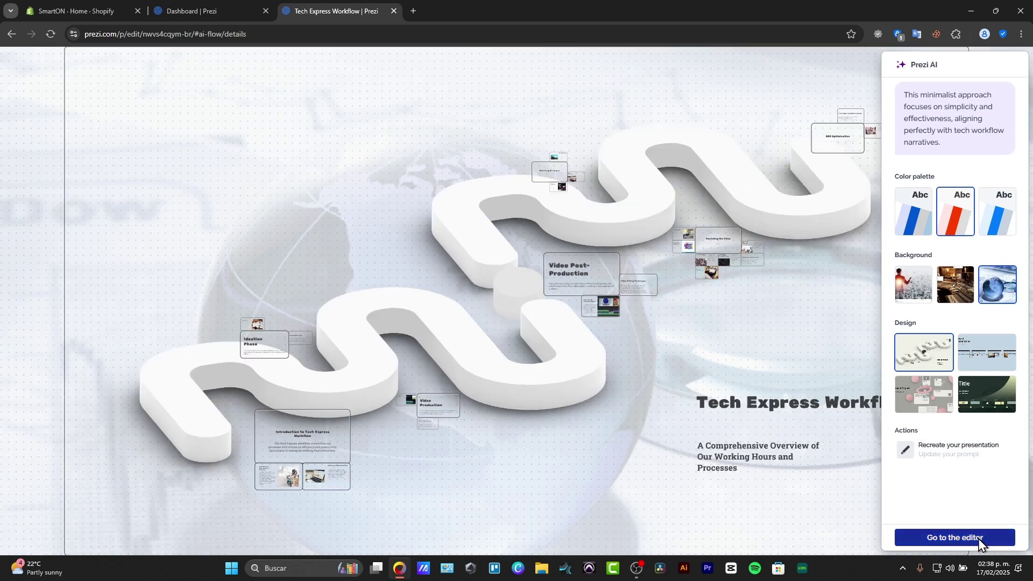
click(978, 539)
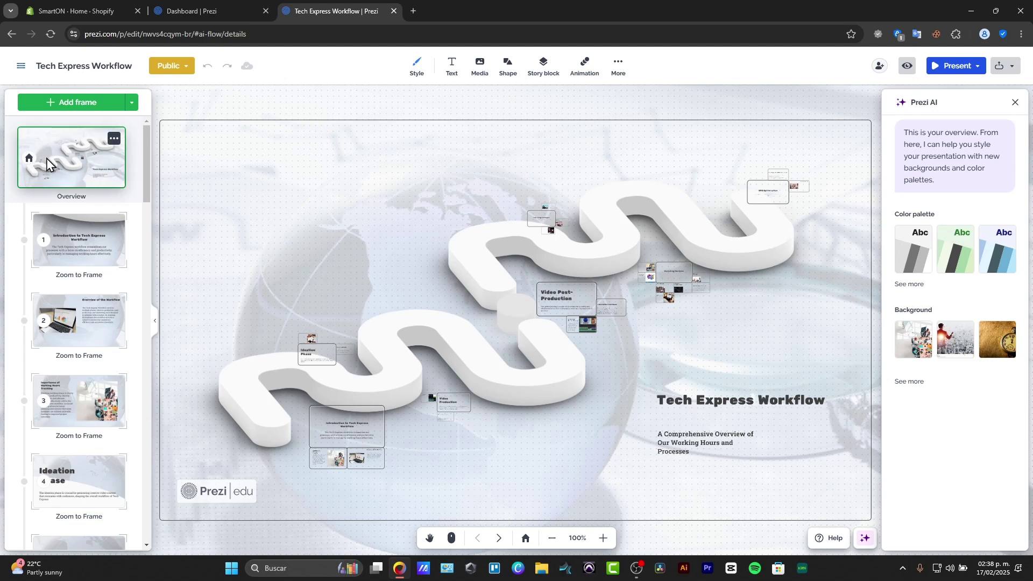
Step: In frame 1, Introduction, add the line "Let's get started." after the body text
click(50, 238)
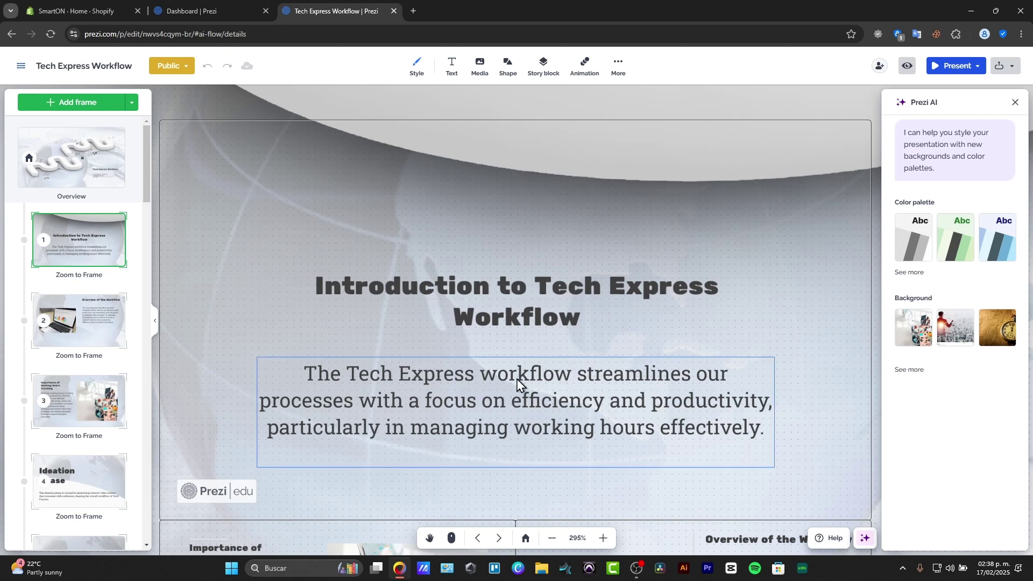
click(636, 431)
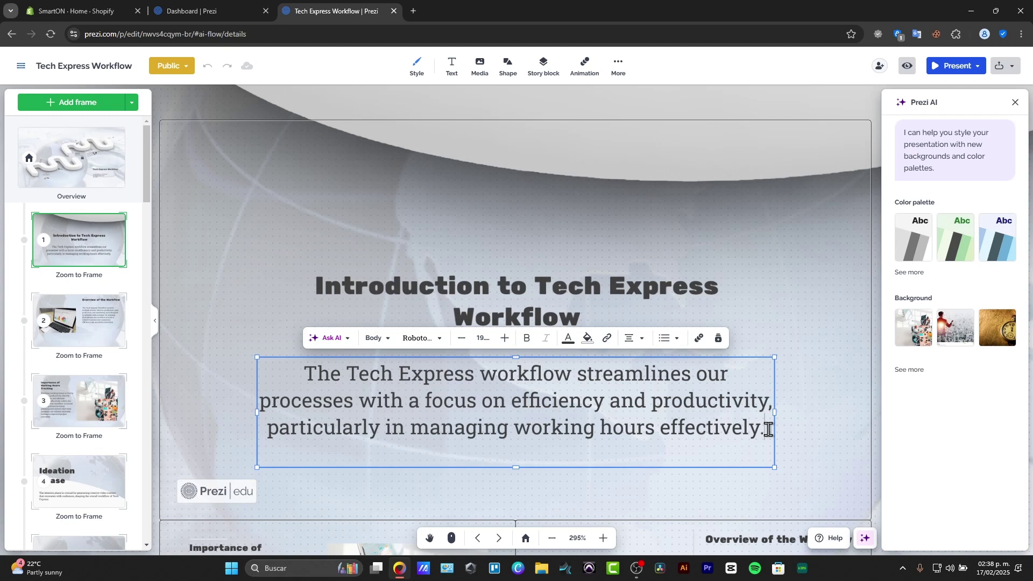
key(Return)
text(Ñet)
key(BackSpace)
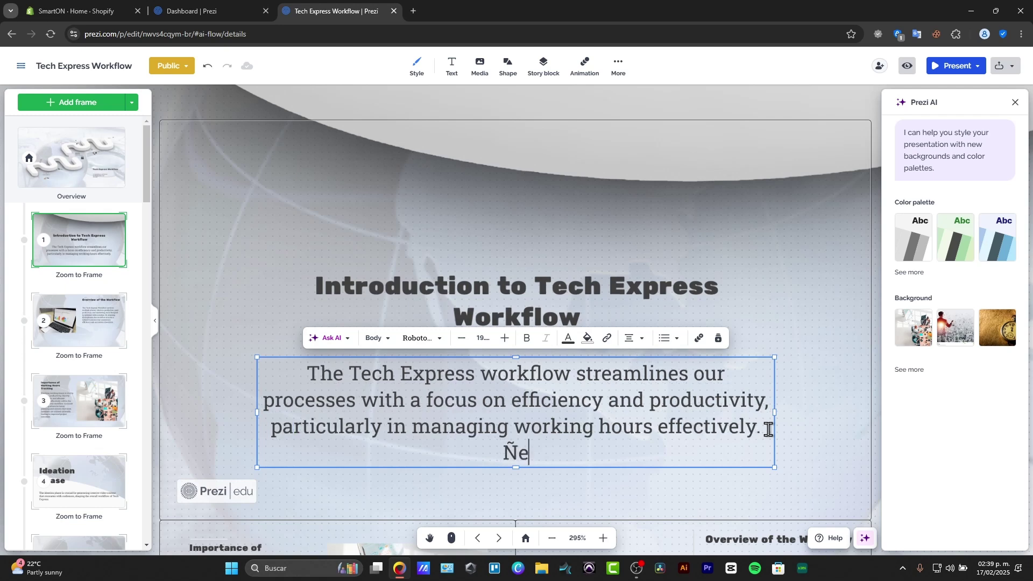
text(Let¿s get)
key(BackSpace)
key(BackSpace)
key(BackSpace)
key(BackSpace)
key(BackSpace)
key(BackSpace)
text('s get sta)
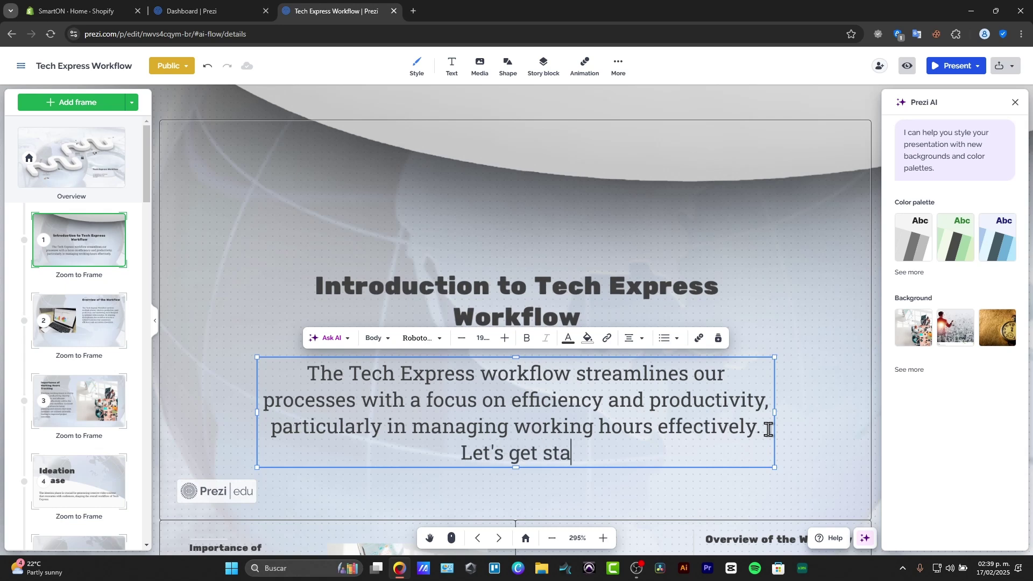
text(rted.)
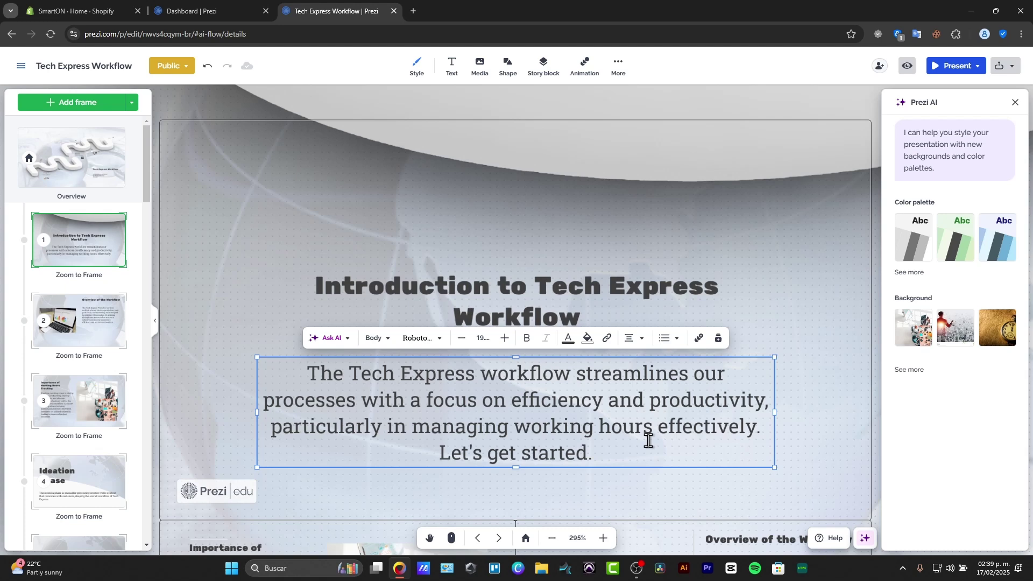
click(687, 240)
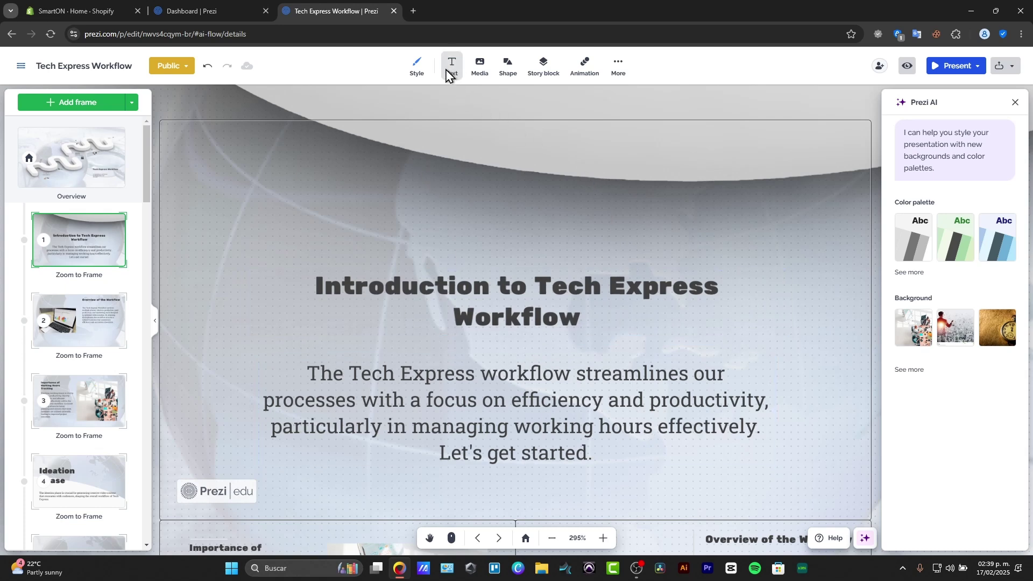
Step: Draw a circle on frame 1 and place it at the frame's upper right
click(505, 67)
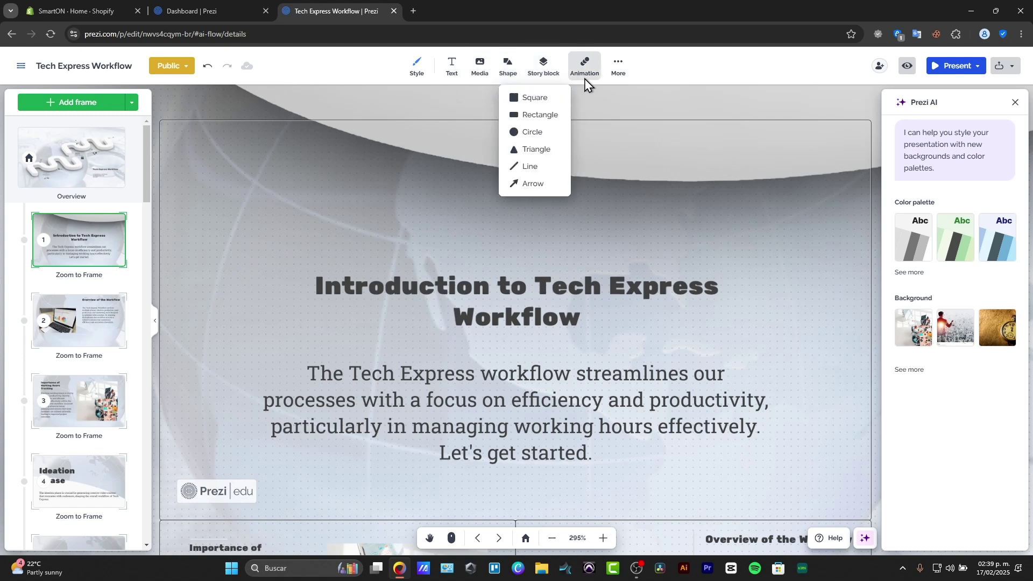
click(543, 133)
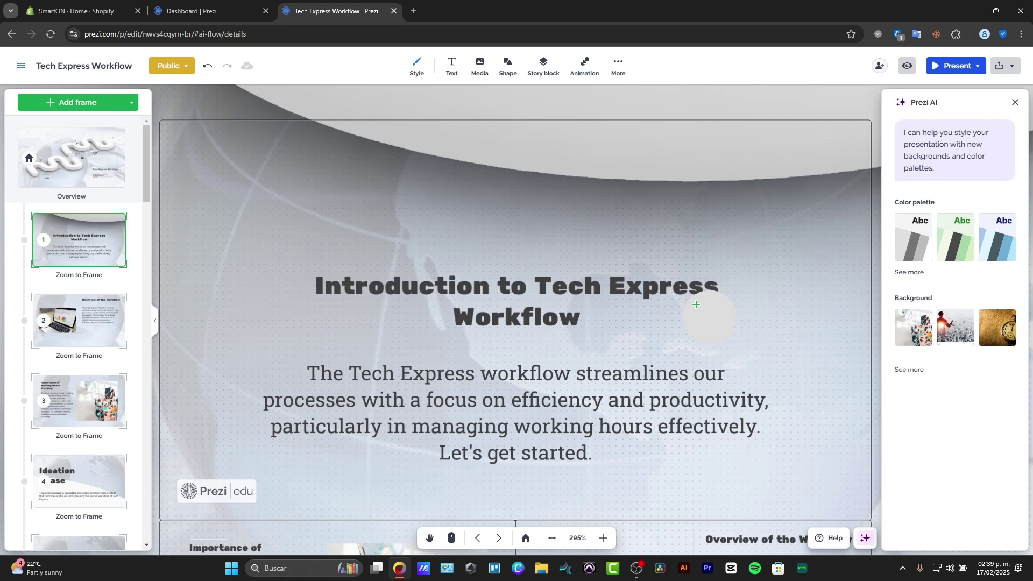
drag(704, 172, 791, 285)
drag(747, 241, 776, 217)
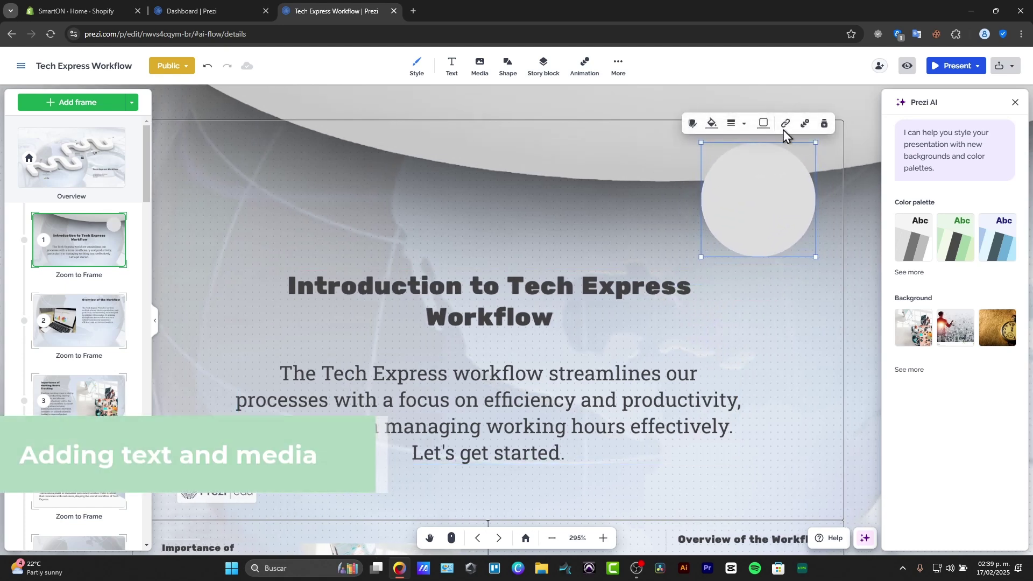
Step: Fill the circle light purple, then move on to frame 2, Overview of the Workflow
click(708, 124)
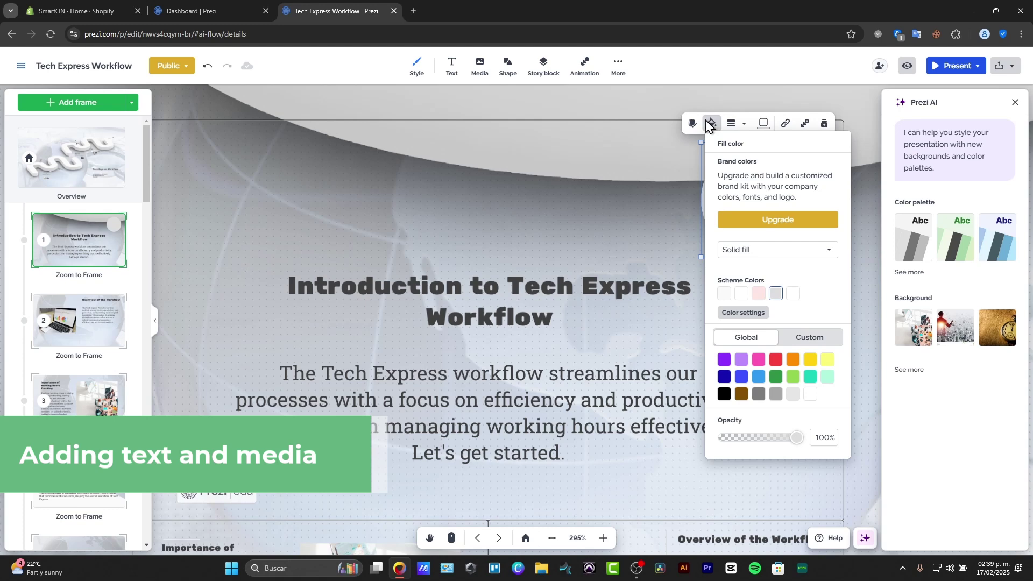
click(741, 359)
click(596, 205)
click(553, 212)
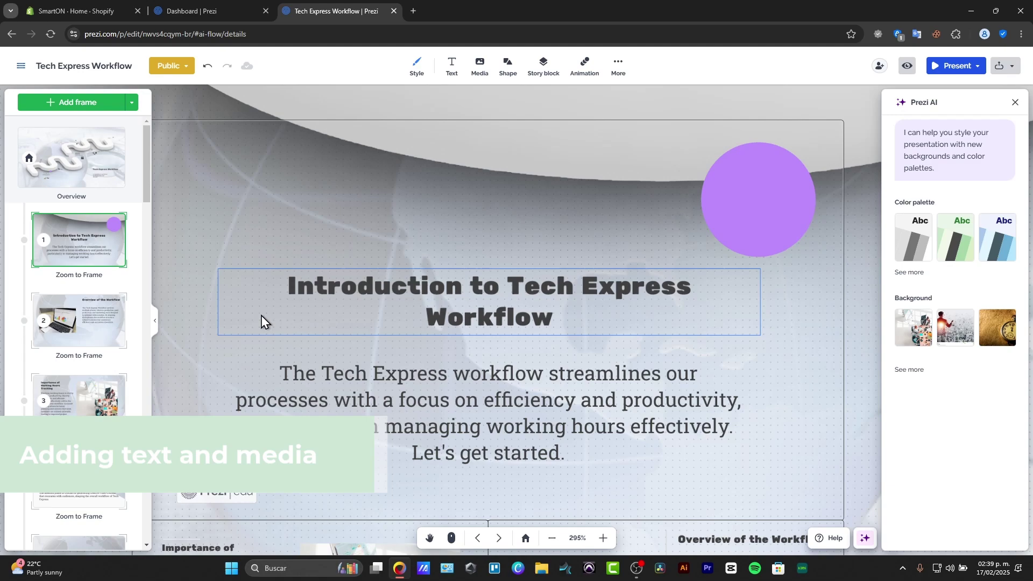
click(93, 313)
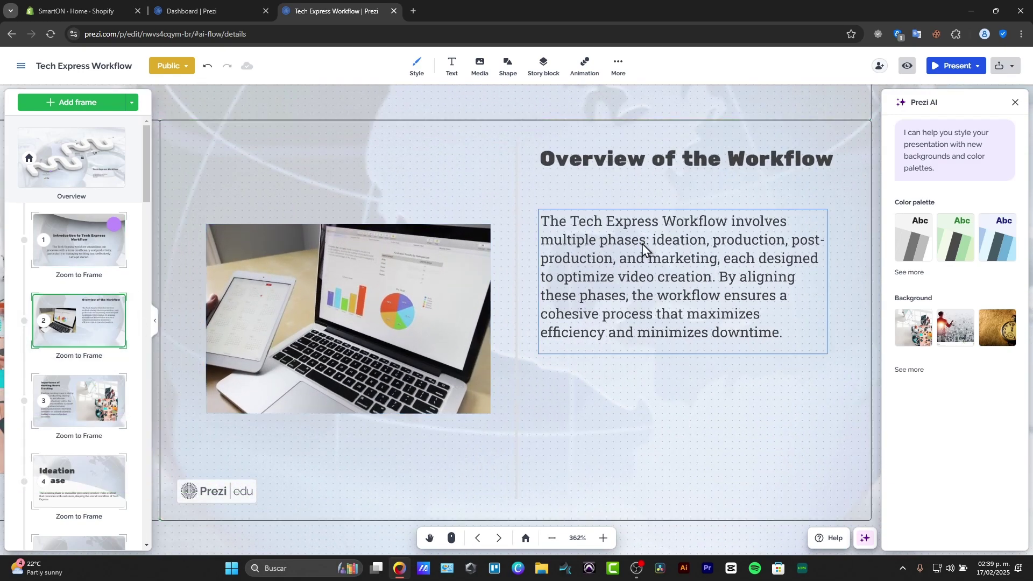
Step: Drag the Overview of the Workflow frame down and right, then check frames 1 and 2
scroll(756, 388, down, 3)
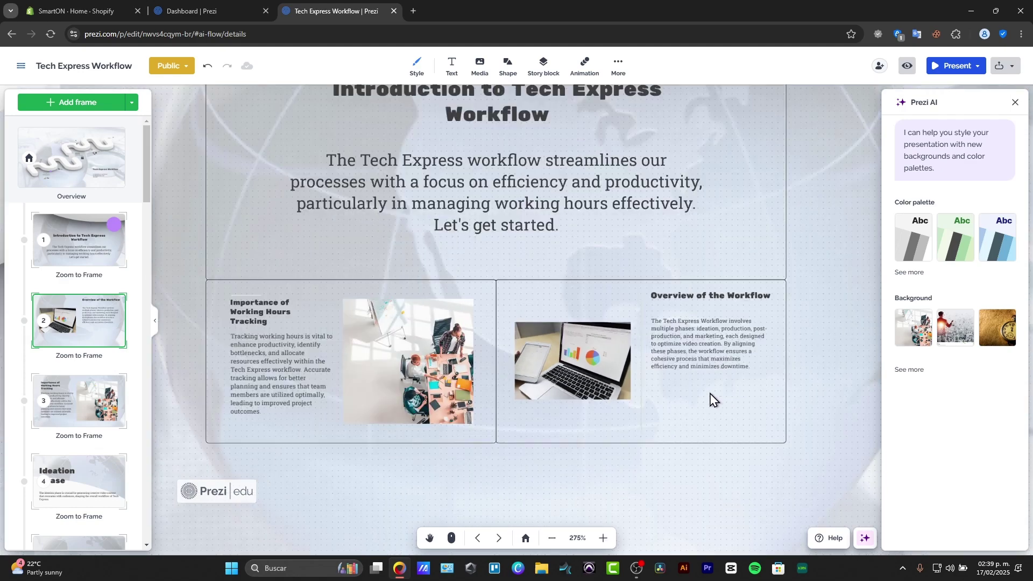
scroll(710, 400, down, 2)
scroll(698, 396, up, 1)
drag(820, 404, 638, 330)
drag(805, 455, 562, 306)
click(773, 416)
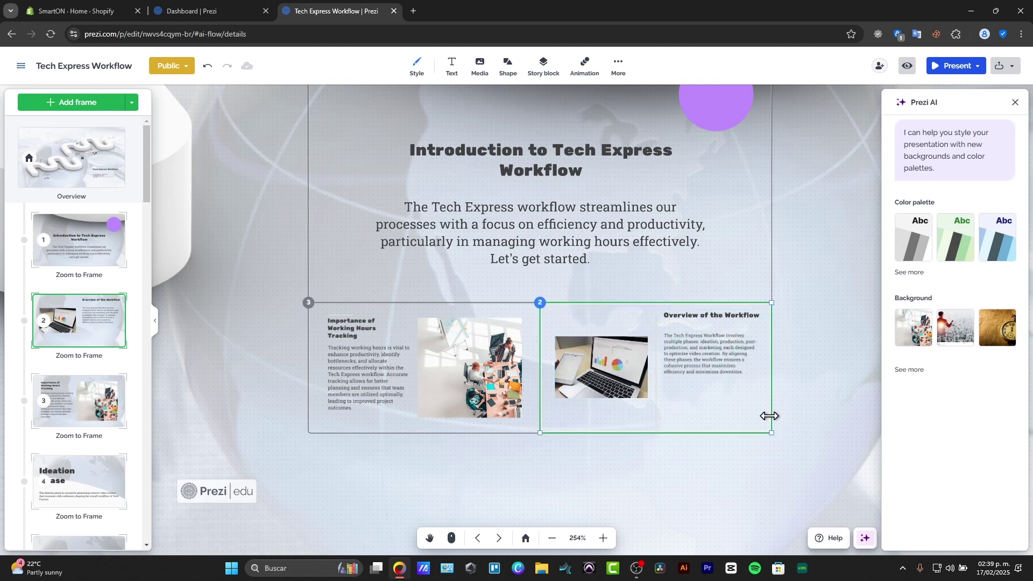
drag(768, 427, 825, 472)
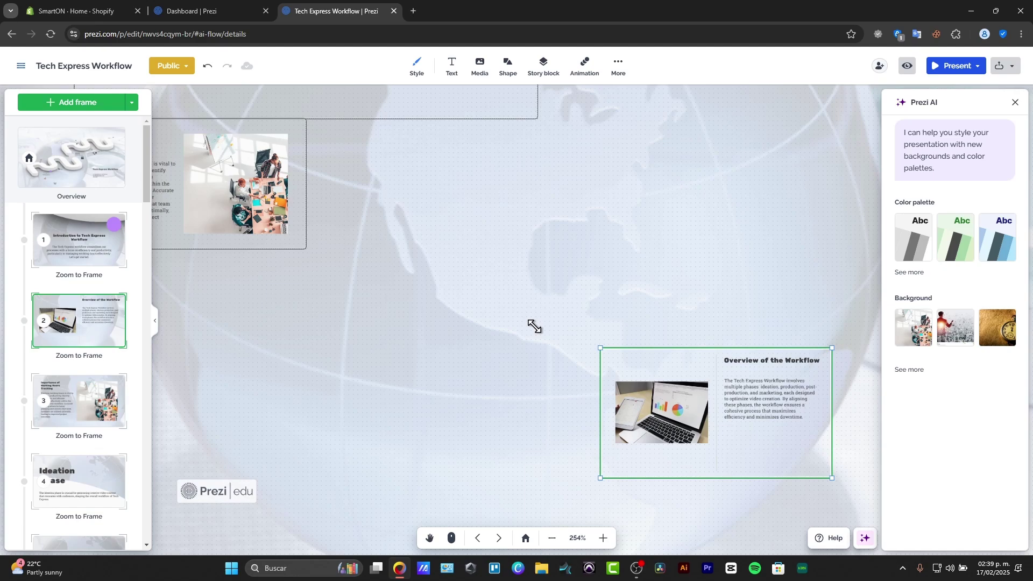
click(477, 538)
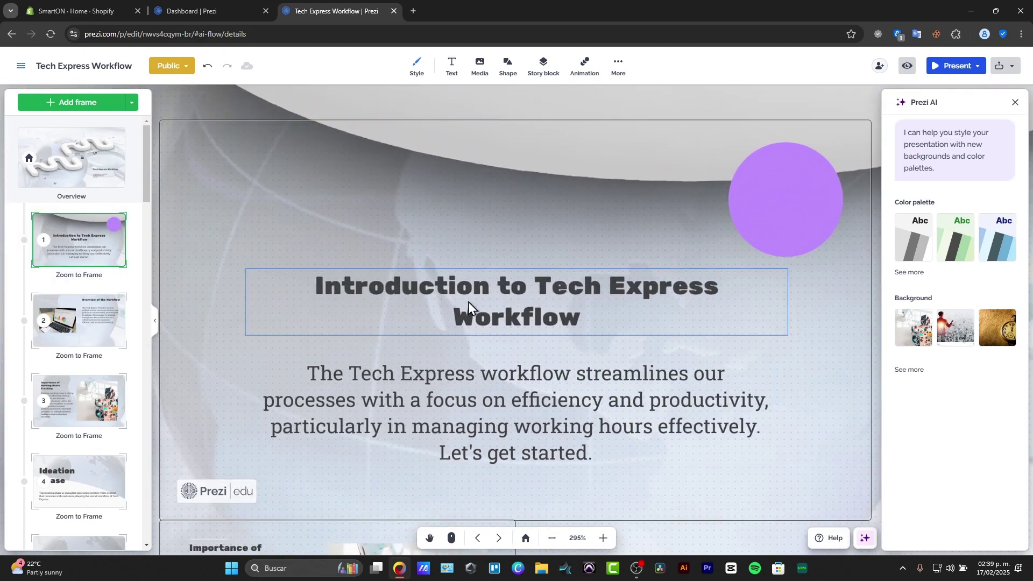
click(75, 324)
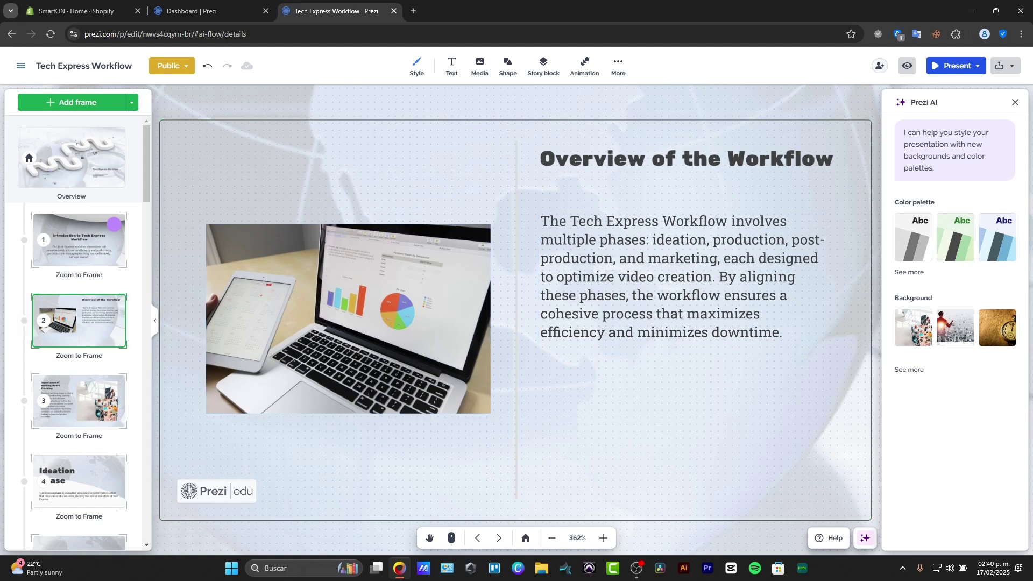
Step: Go to frame 3, zoom out, and undo the accidental change
click(93, 380)
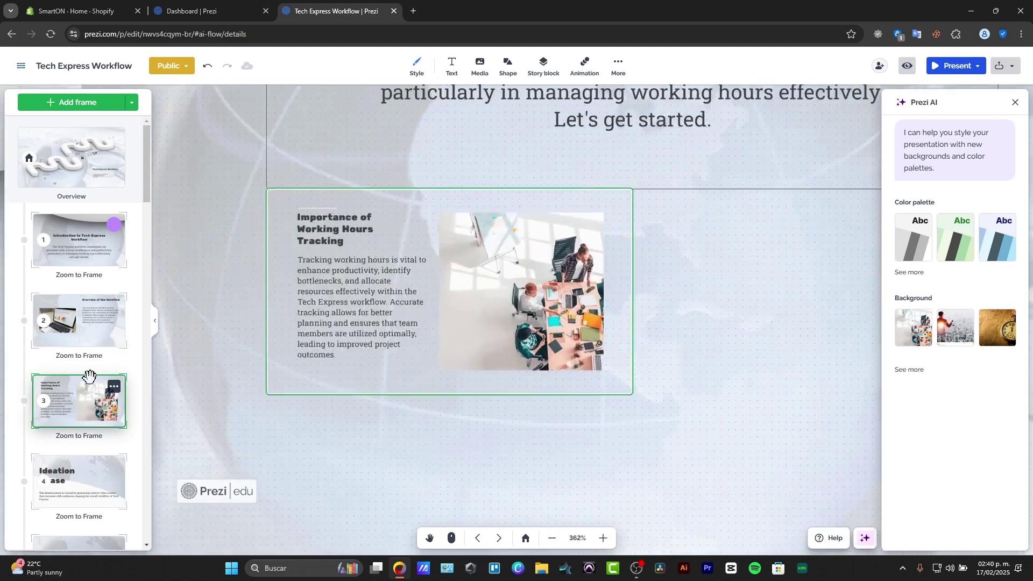
scroll(525, 406, down, 5)
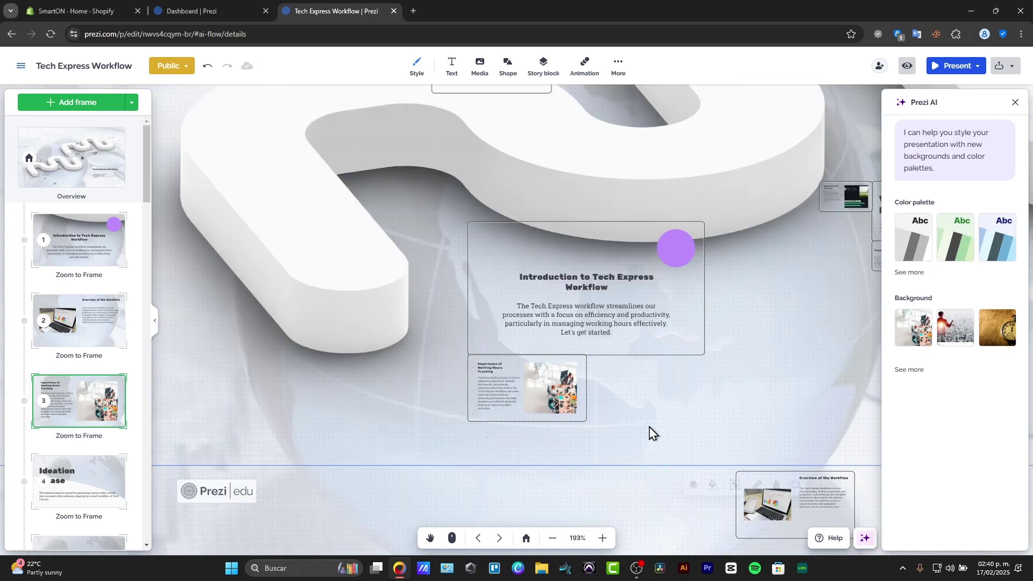
scroll(635, 432, down, 2)
key(ctrl+z)
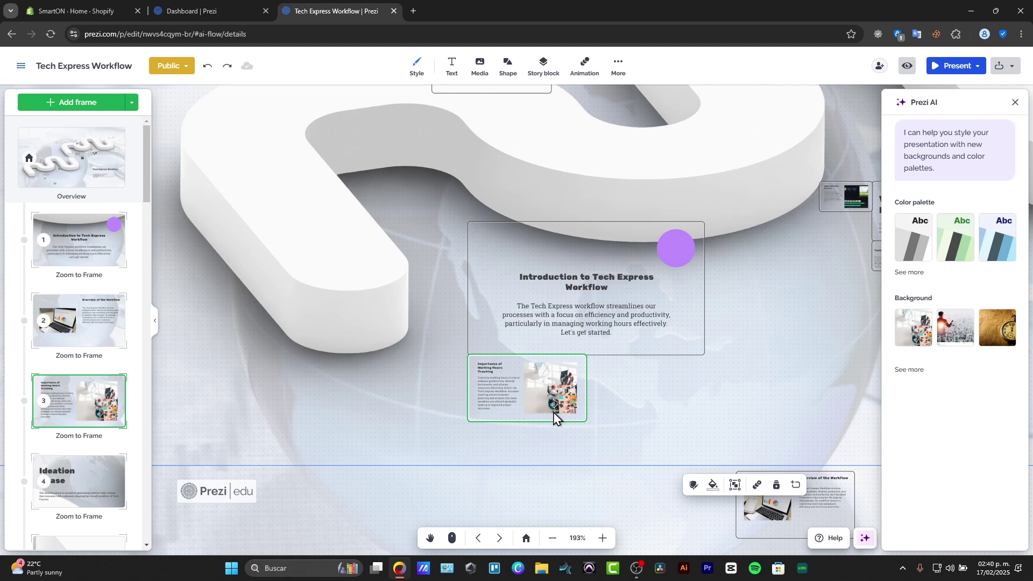
drag(603, 407, 745, 482)
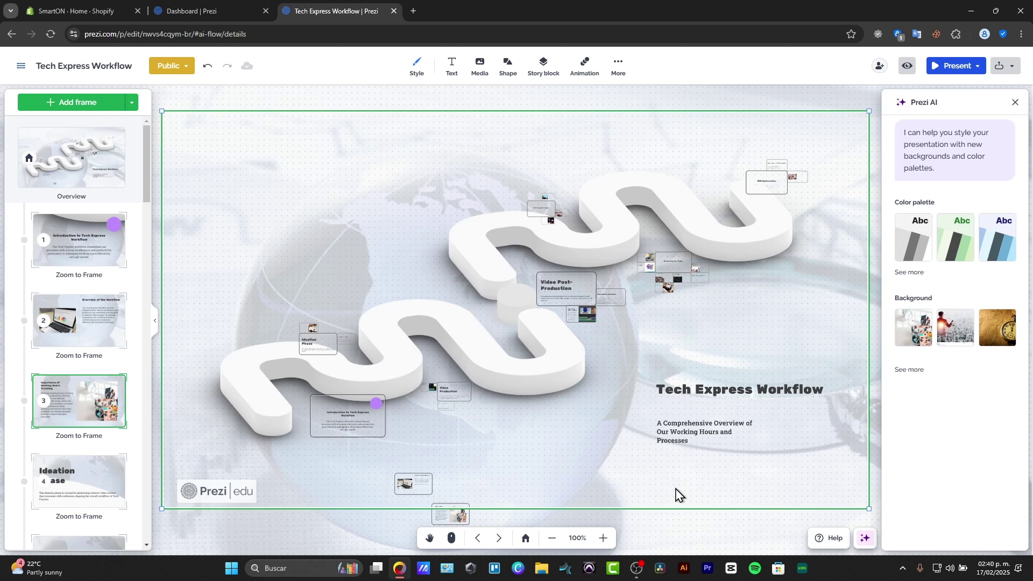
Step: Stretch the overview frame down and left, then review frames 2 and 3
drag(164, 511, 139, 569)
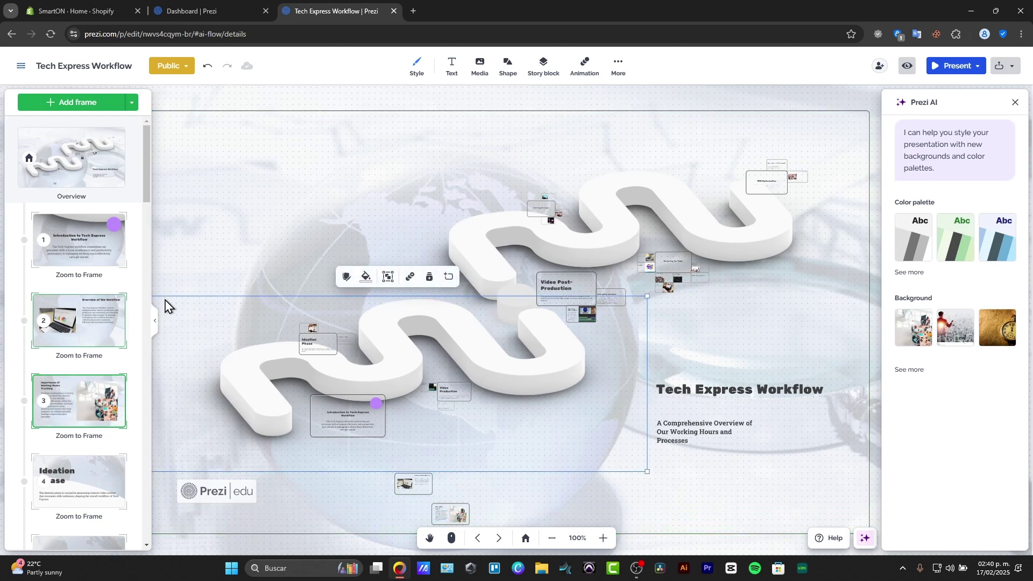
click(95, 316)
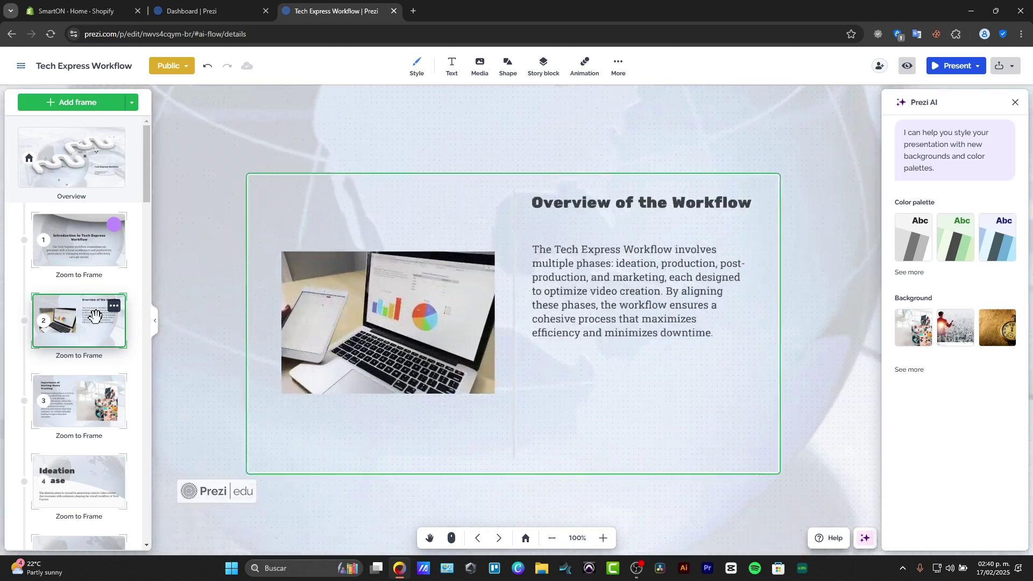
click(93, 402)
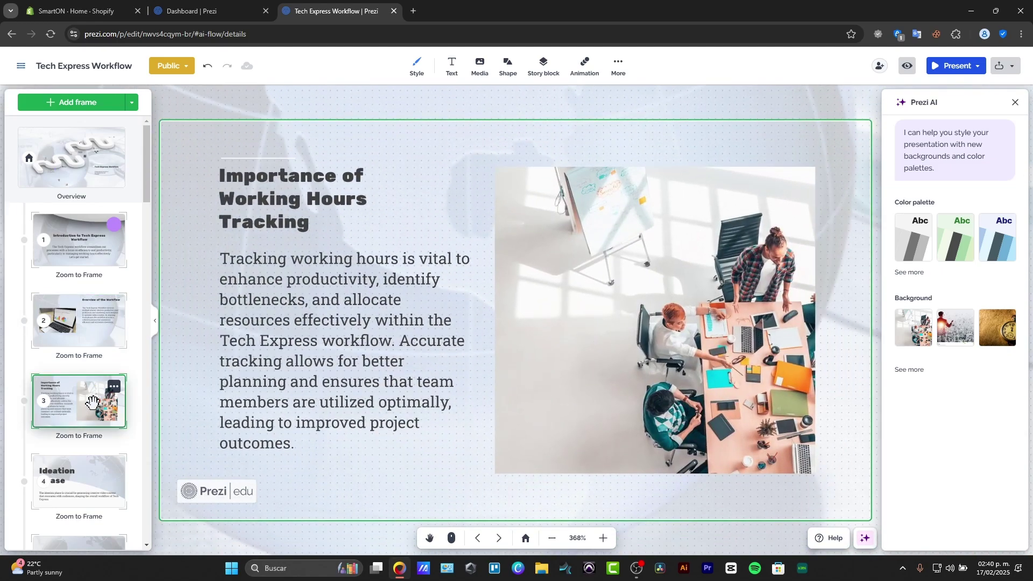
scroll(440, 396, down, 2)
scroll(440, 396, down, 1)
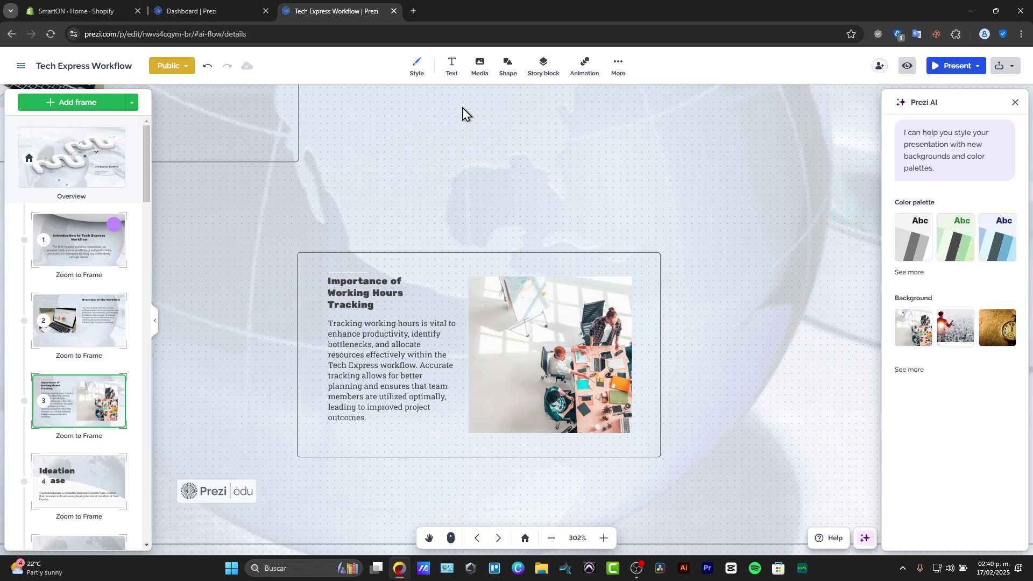
Step: Draw a line above frame 3 and tilt it diagonally toward frame 3
click(507, 65)
click(533, 168)
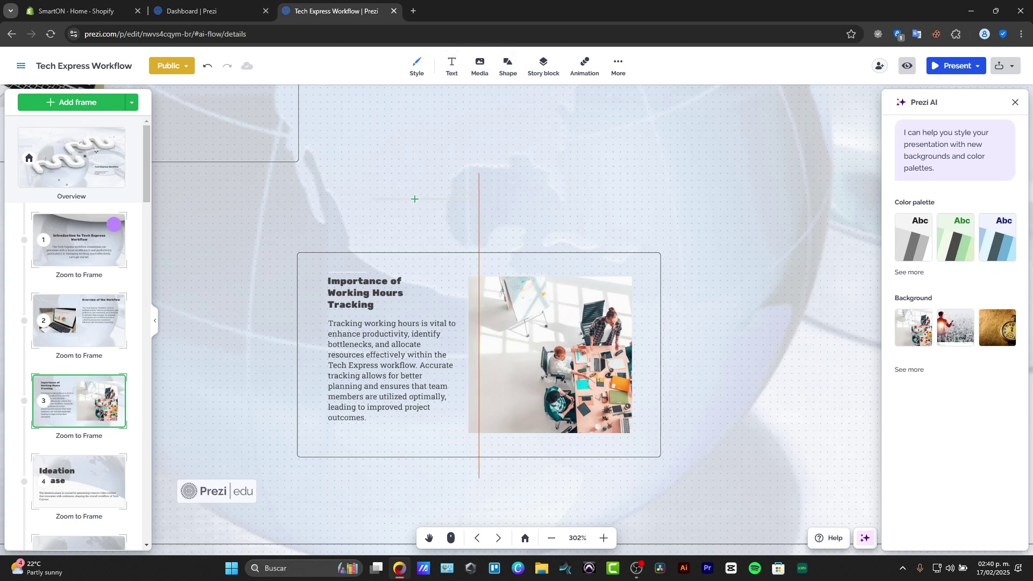
click(370, 157)
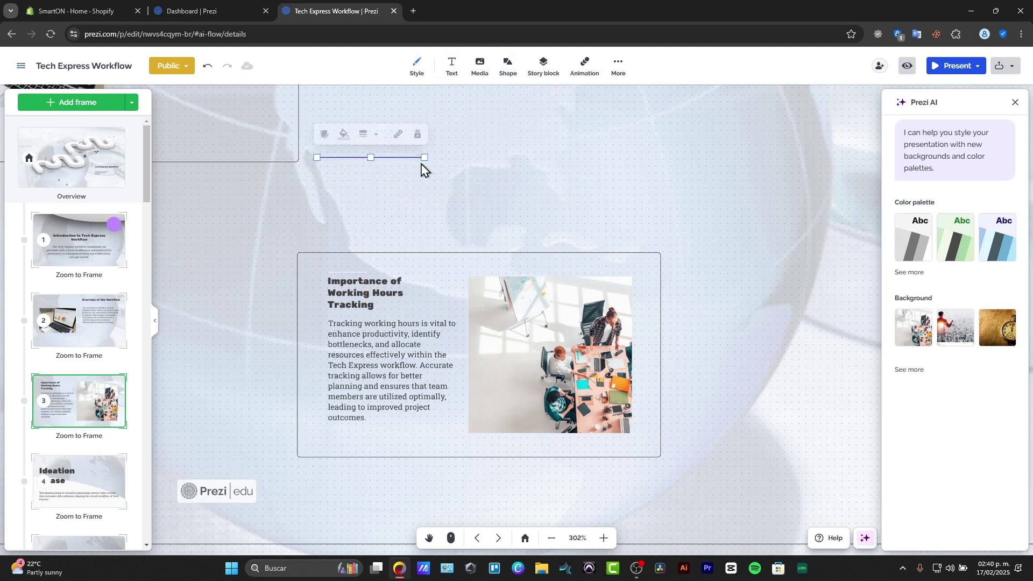
drag(428, 160, 369, 233)
click(441, 216)
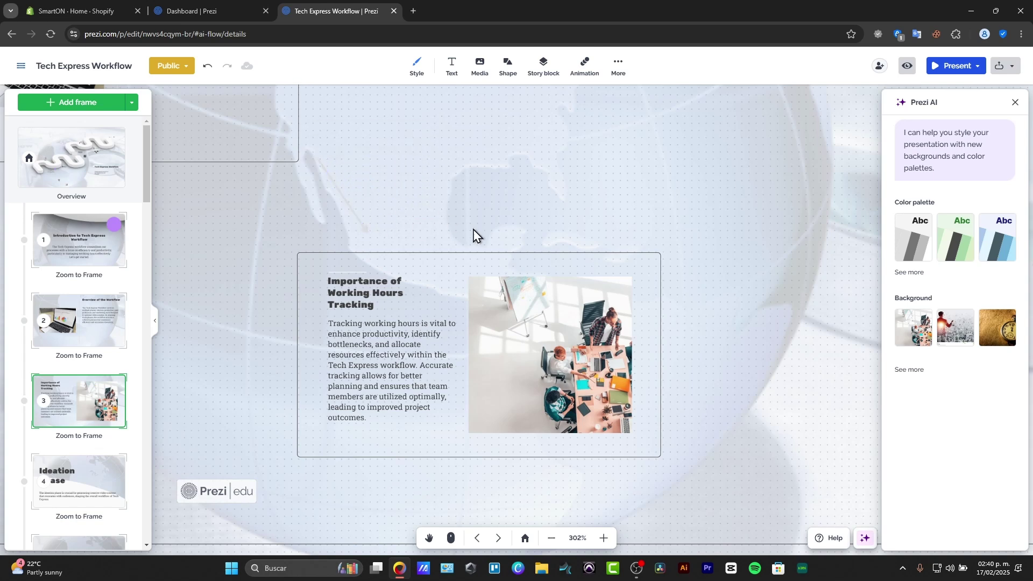
Step: Fill the arrow between frames 2 and 3 with black, then check it from both frames
click(360, 213)
click(315, 136)
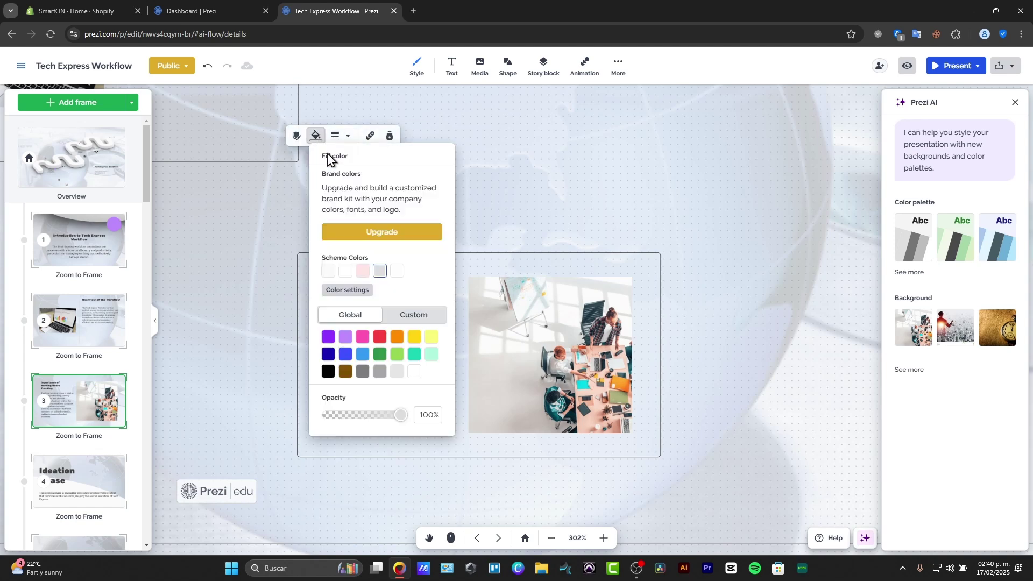
click(329, 371)
click(558, 189)
scroll(560, 189, up, 2)
scroll(523, 195, down, 3)
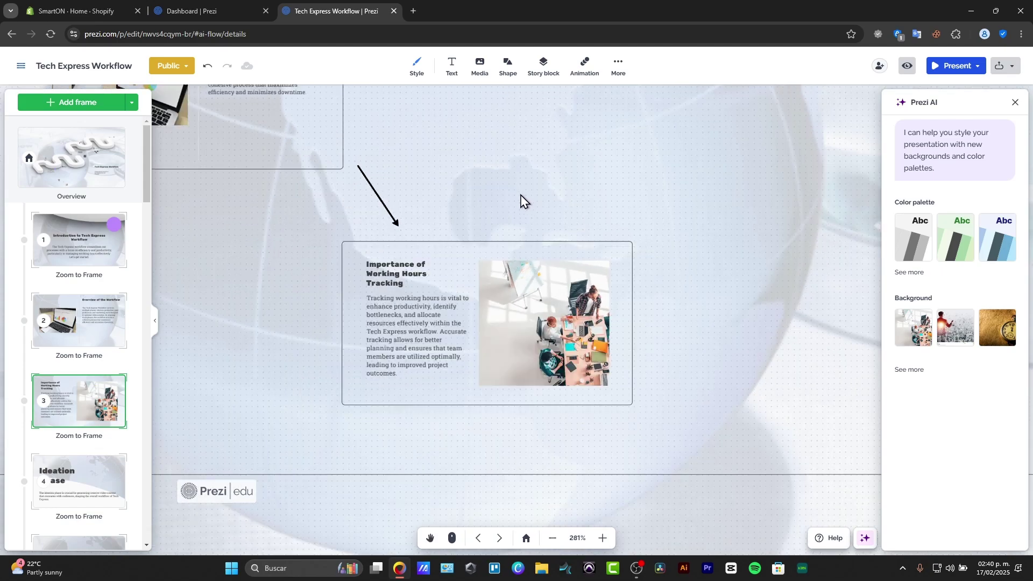
click(89, 334)
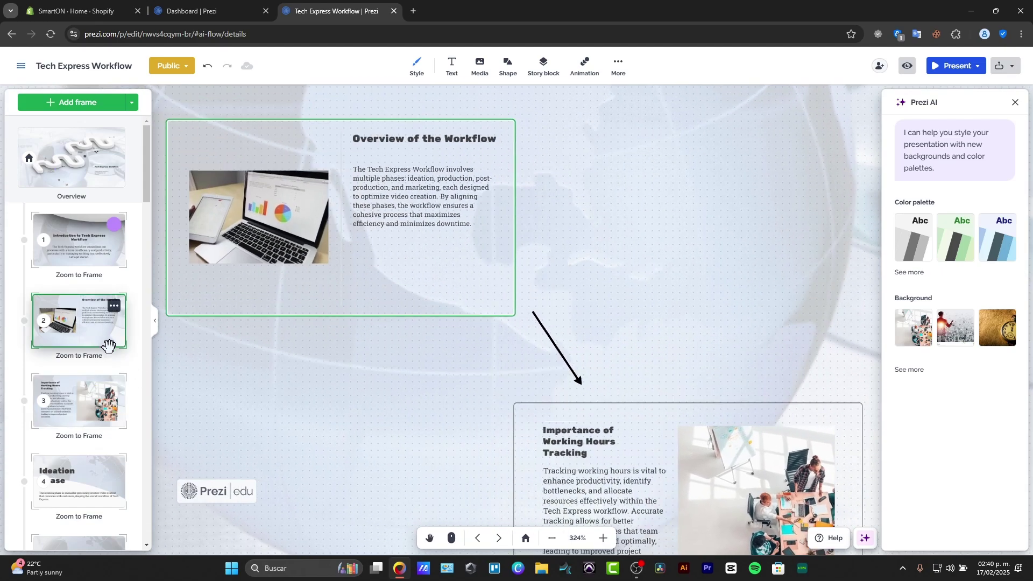
click(84, 403)
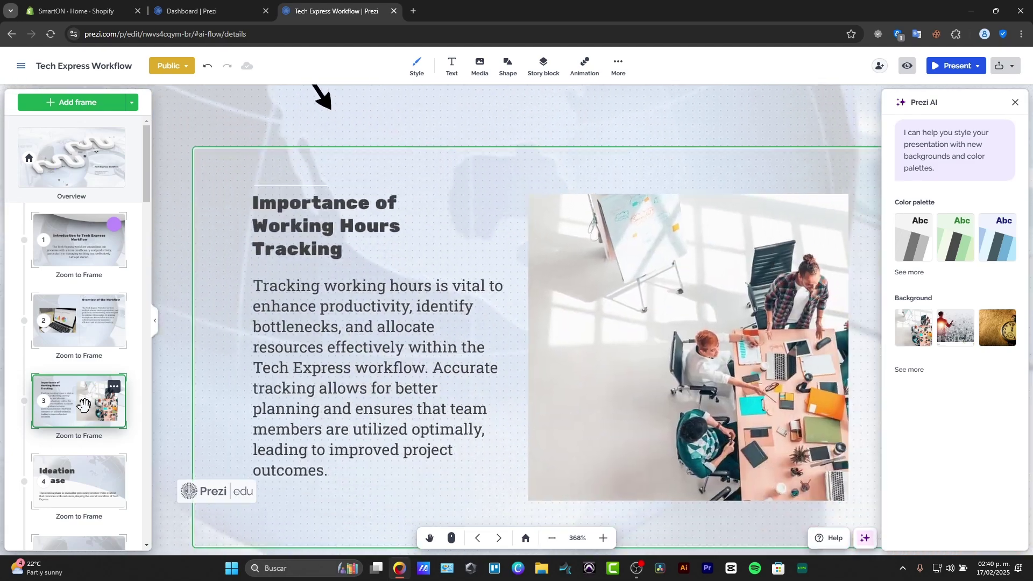
scroll(424, 376, down, 4)
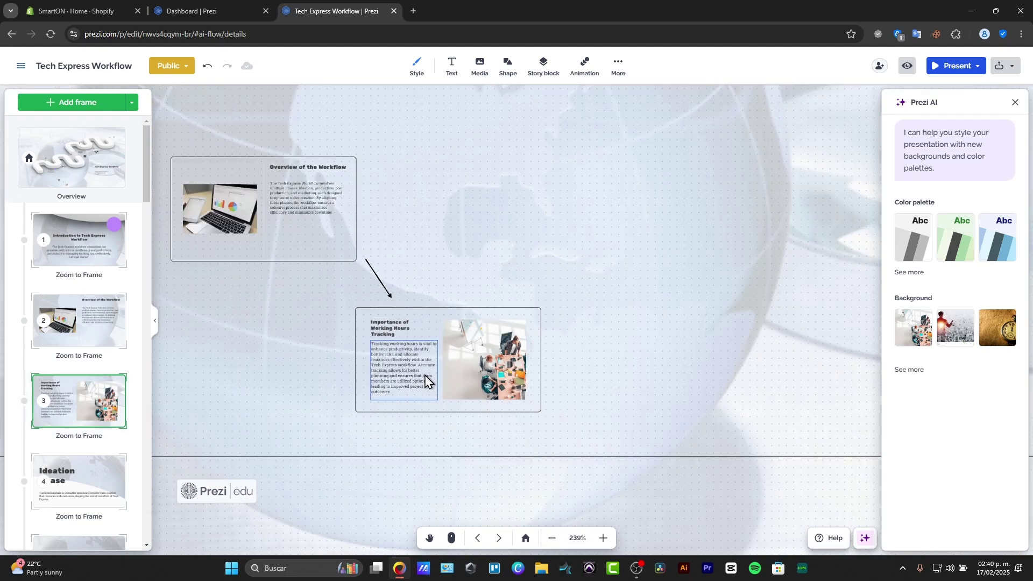
Step: Move from Ideation Phase down to frame 15, Timing of Publication, and select its laptop photo
scroll(424, 375, down, 10)
click(95, 463)
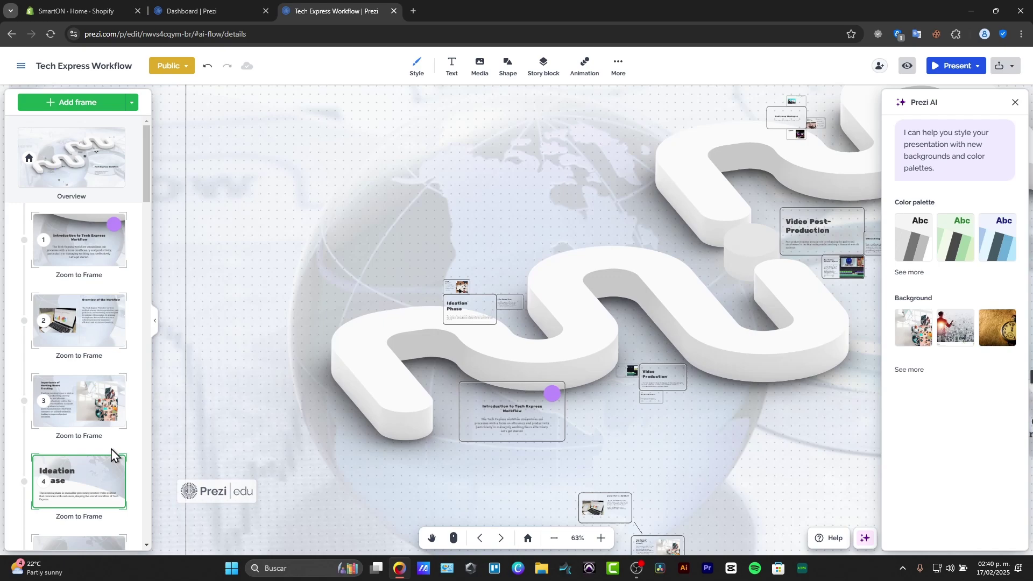
click(111, 455)
scroll(103, 352, down, 10)
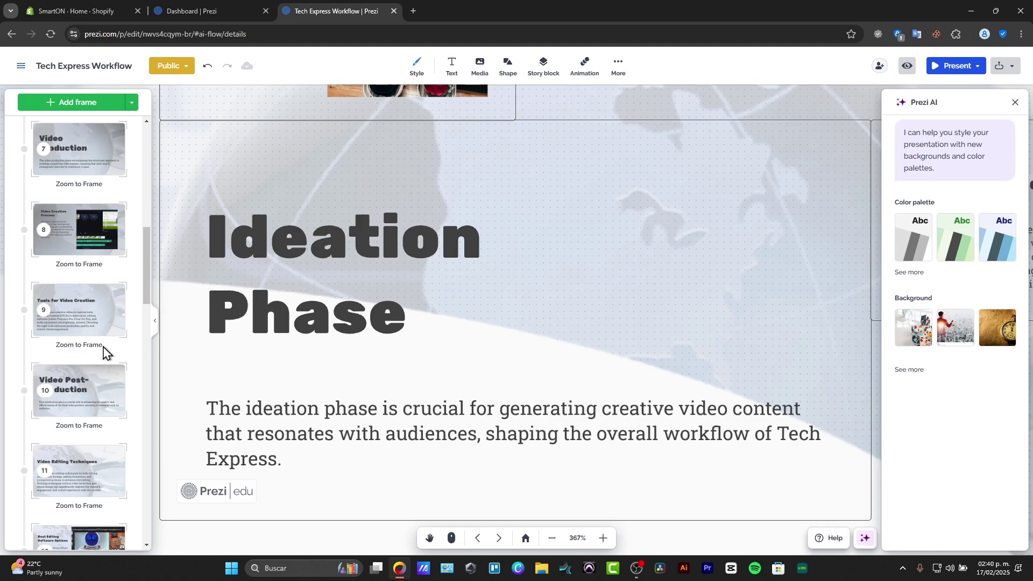
scroll(69, 357, down, 10)
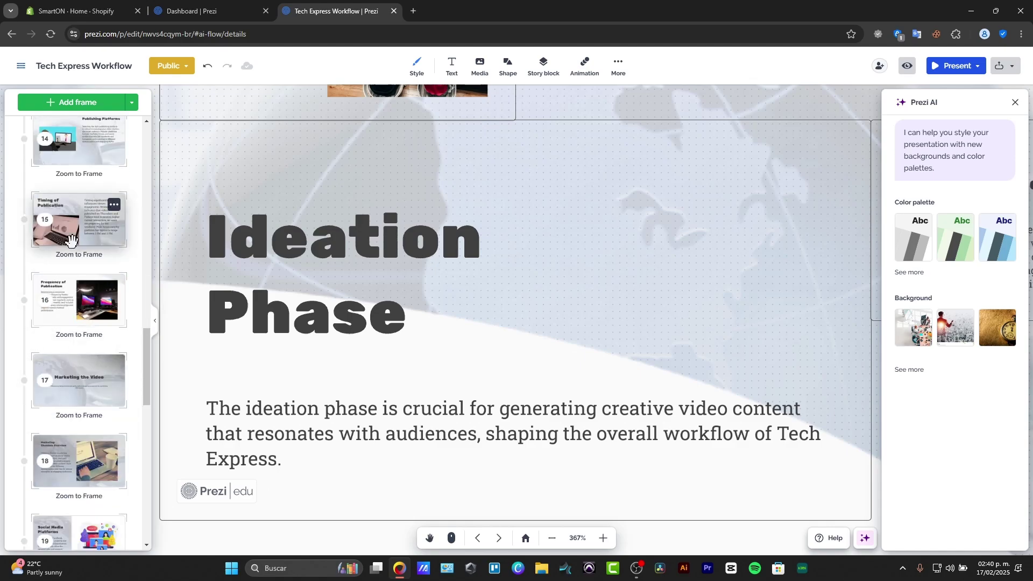
click(71, 239)
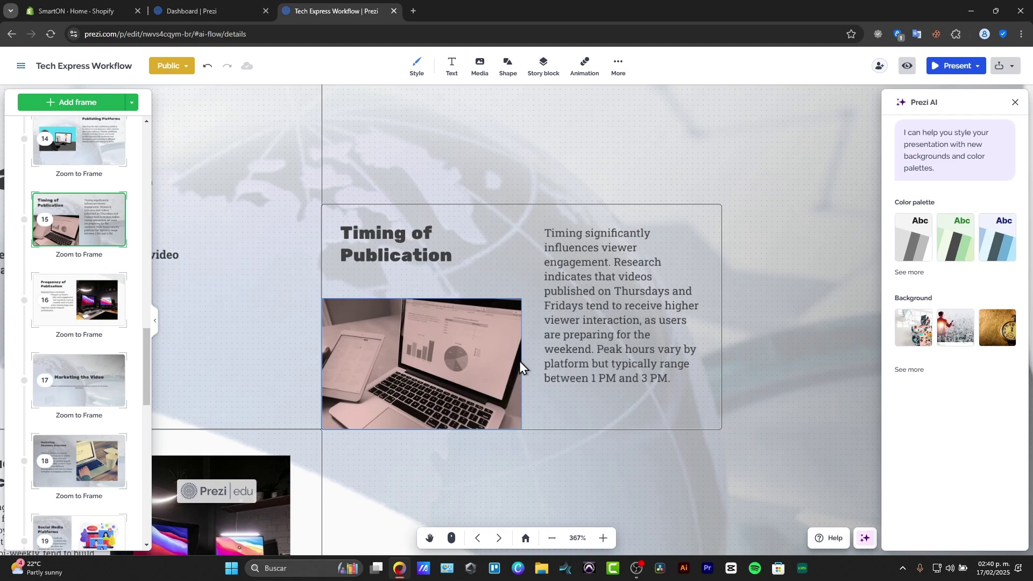
click(465, 359)
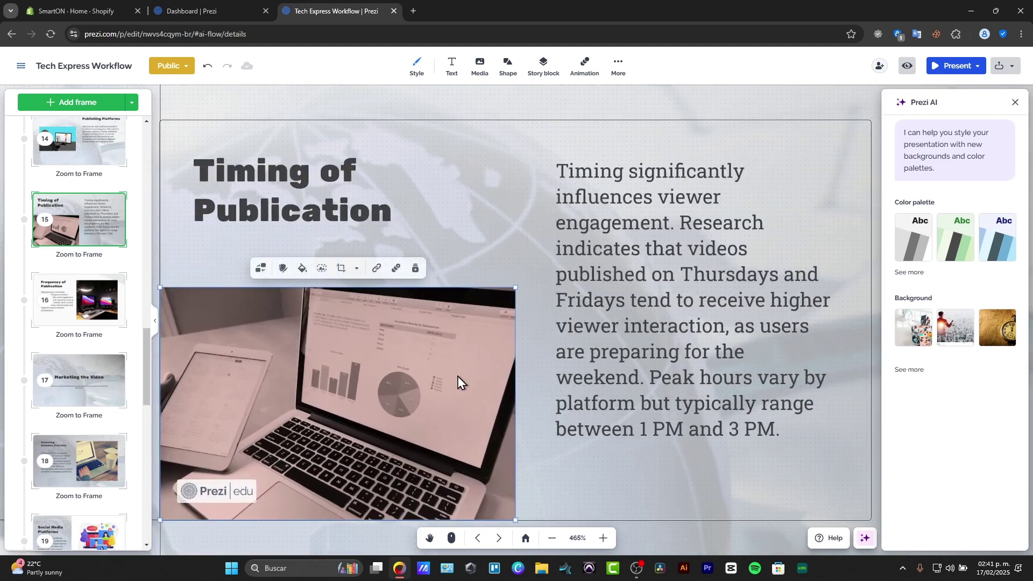
Step: Replace the laptop photo with the abstract penguin GIF from the GIFs tab
click(263, 268)
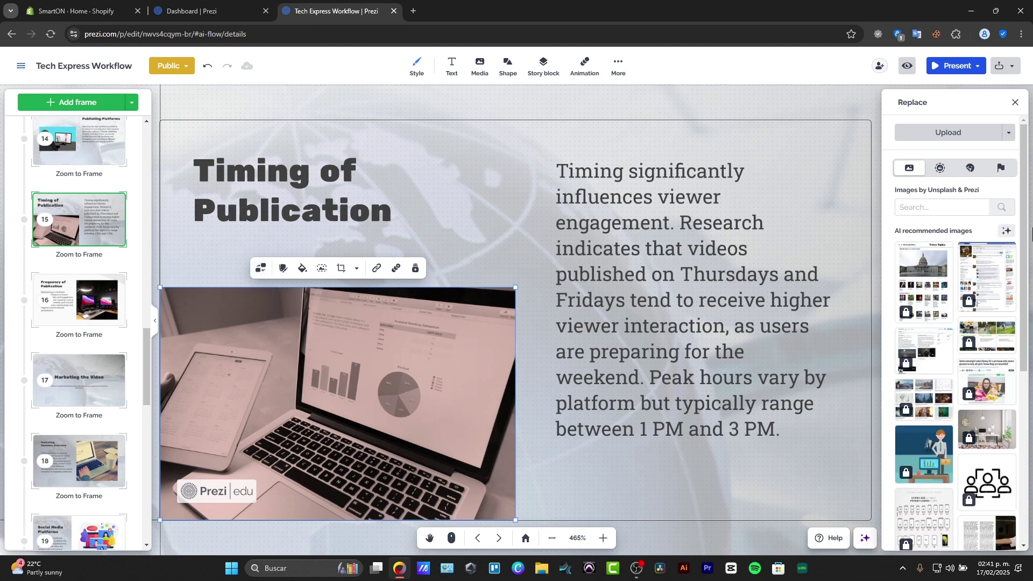
scroll(961, 324, down, 5)
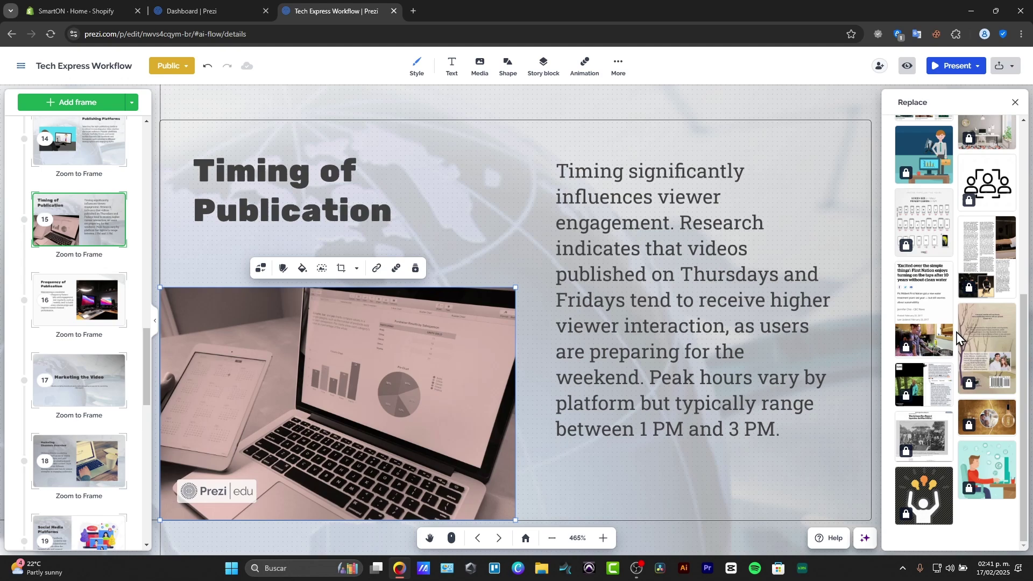
scroll(957, 333, up, 5)
click(939, 168)
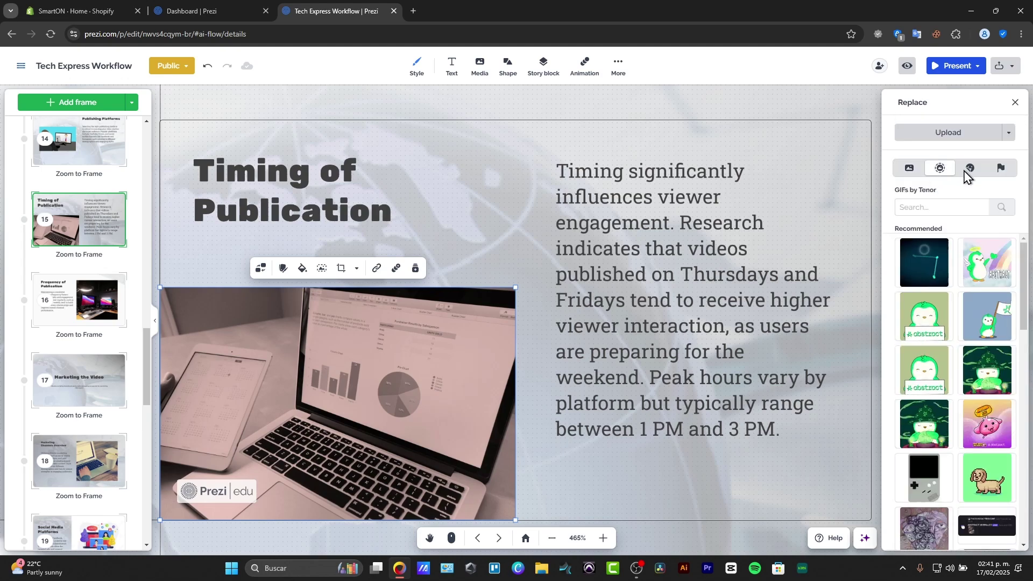
click(930, 321)
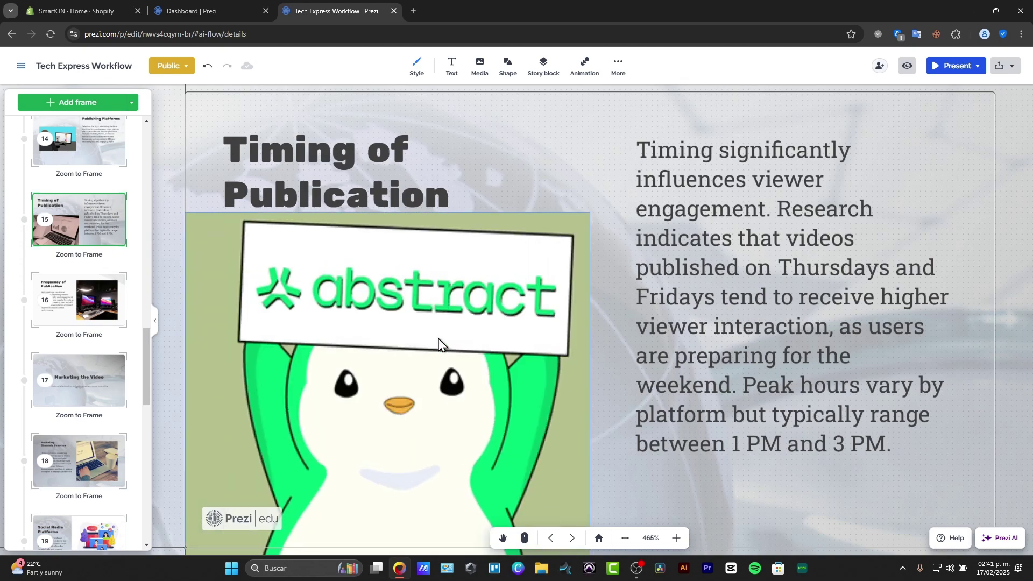
Step: Shrink the penguin GIF to fit inside the frame, then go to Marketing Channels Overview
scroll(624, 393, down, 3)
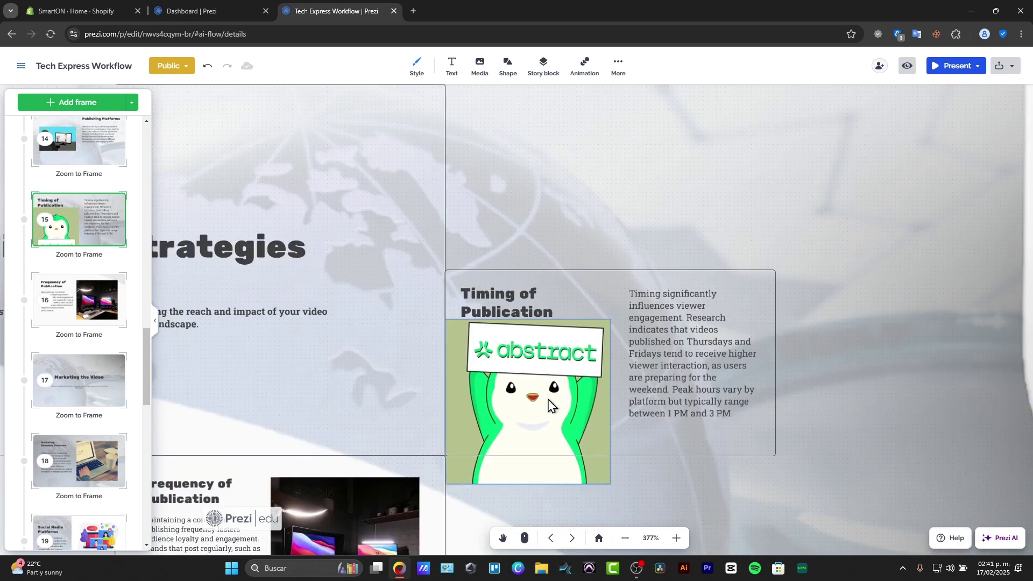
click(605, 482)
drag(607, 488, 556, 430)
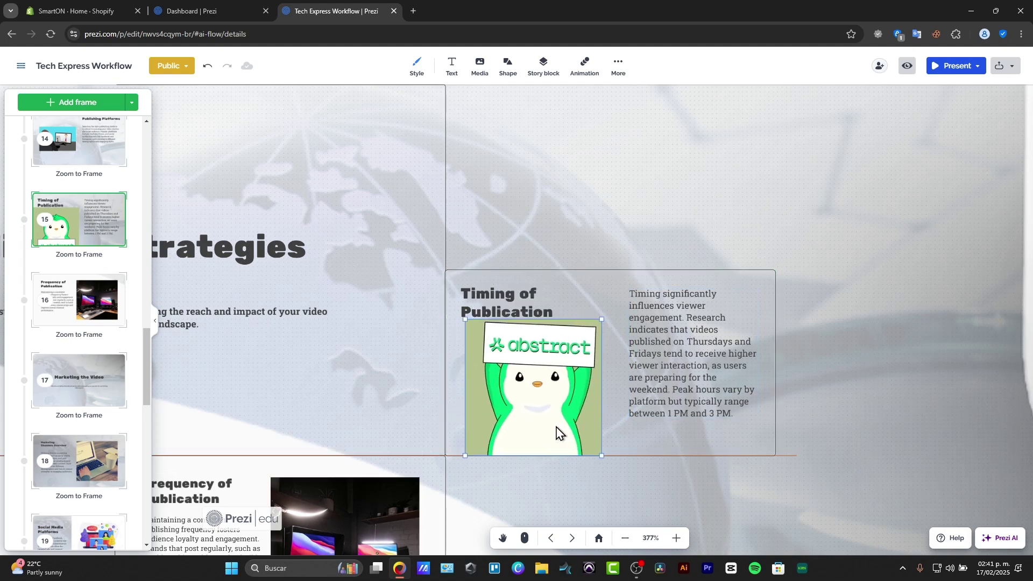
click(829, 383)
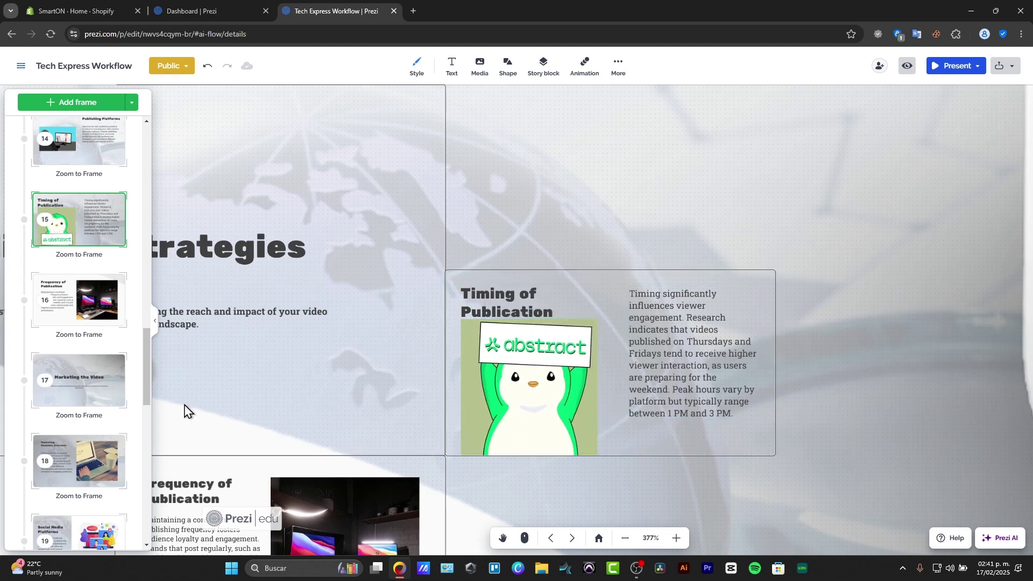
click(95, 451)
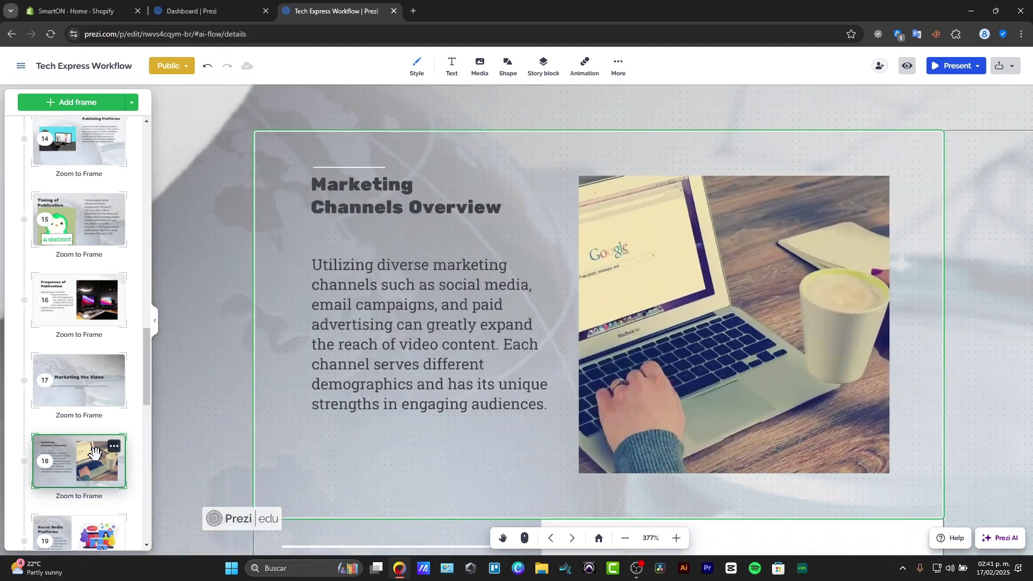
Step: Look through the More and Share menus, then choose Start presentation from Present
scroll(94, 452, down, 10)
scroll(95, 453, up, 18)
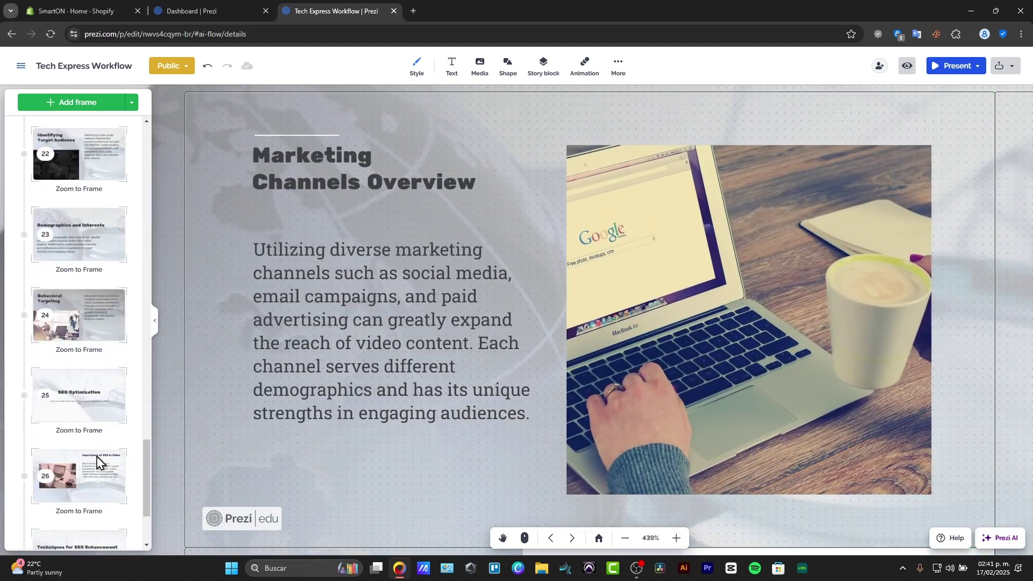
scroll(86, 452, up, 8)
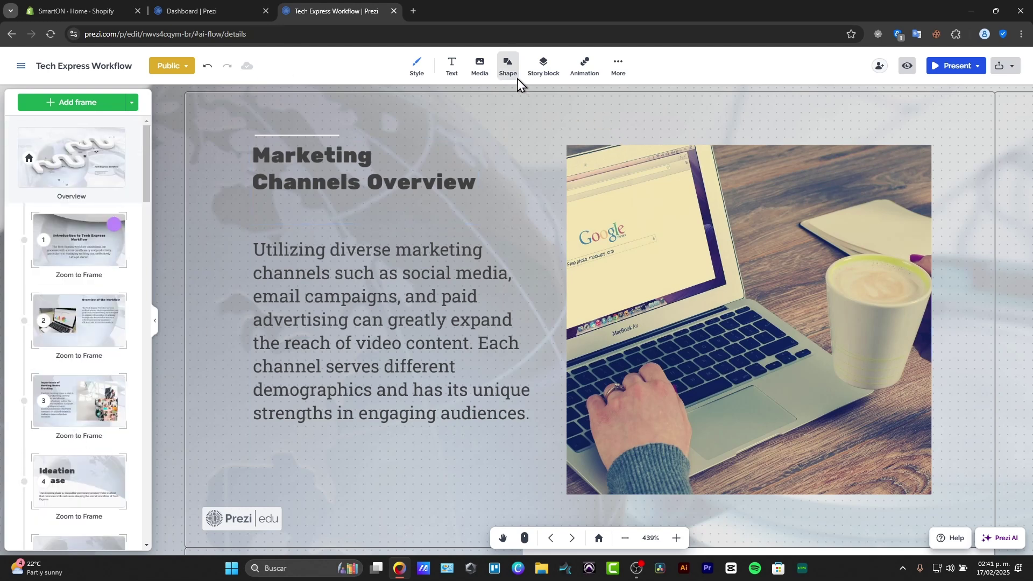
click(618, 69)
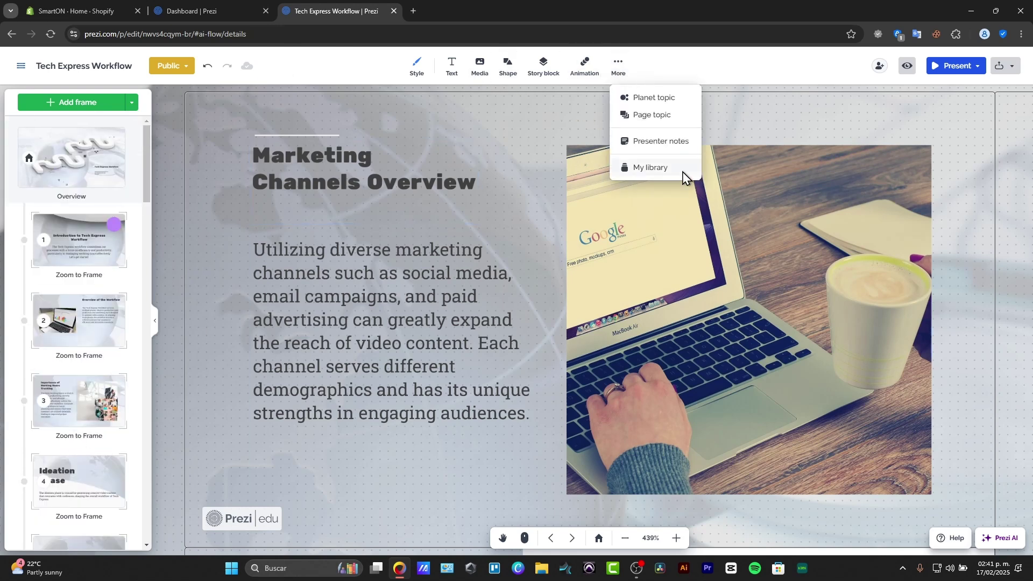
click(733, 69)
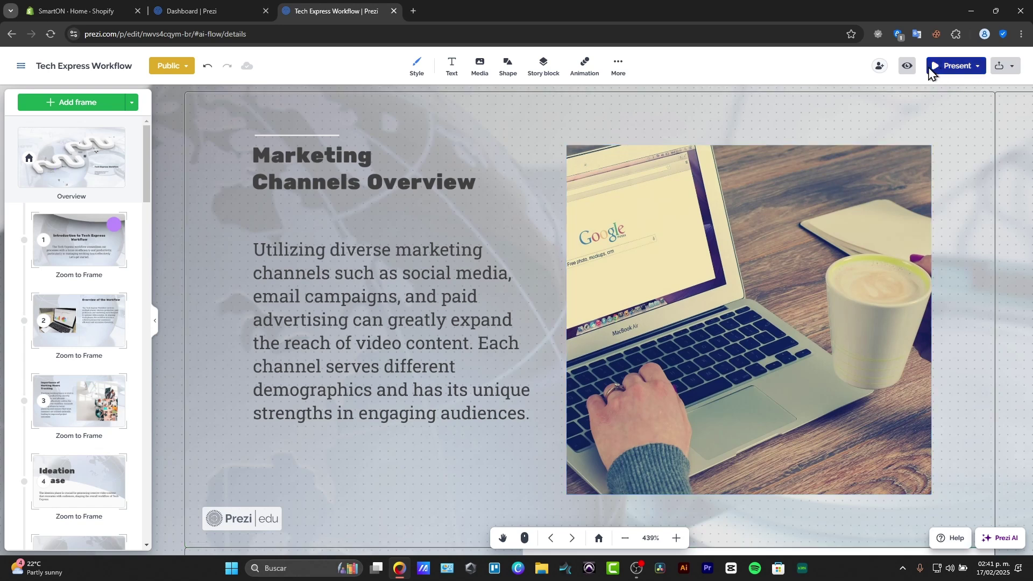
click(979, 67)
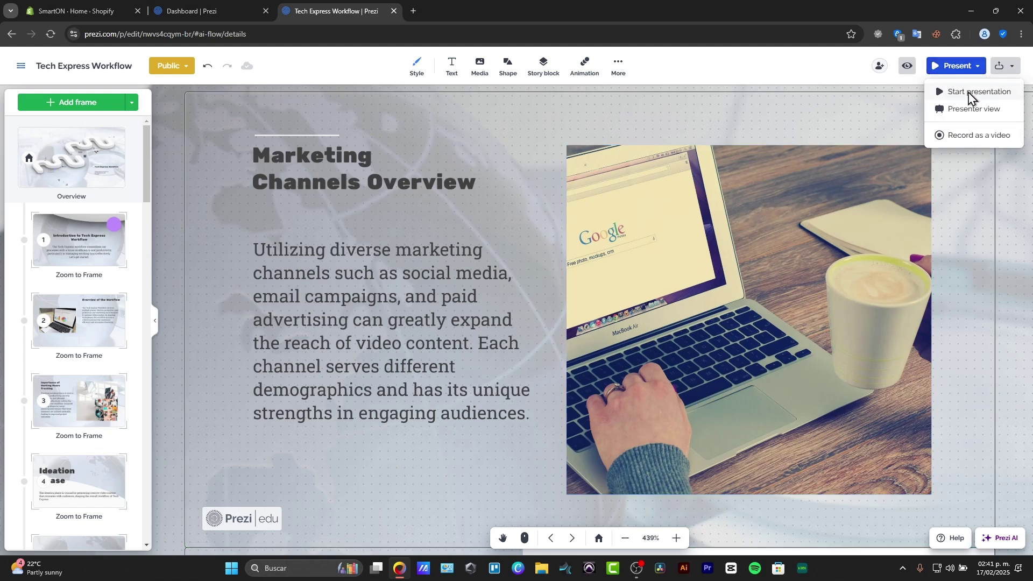
click(1003, 67)
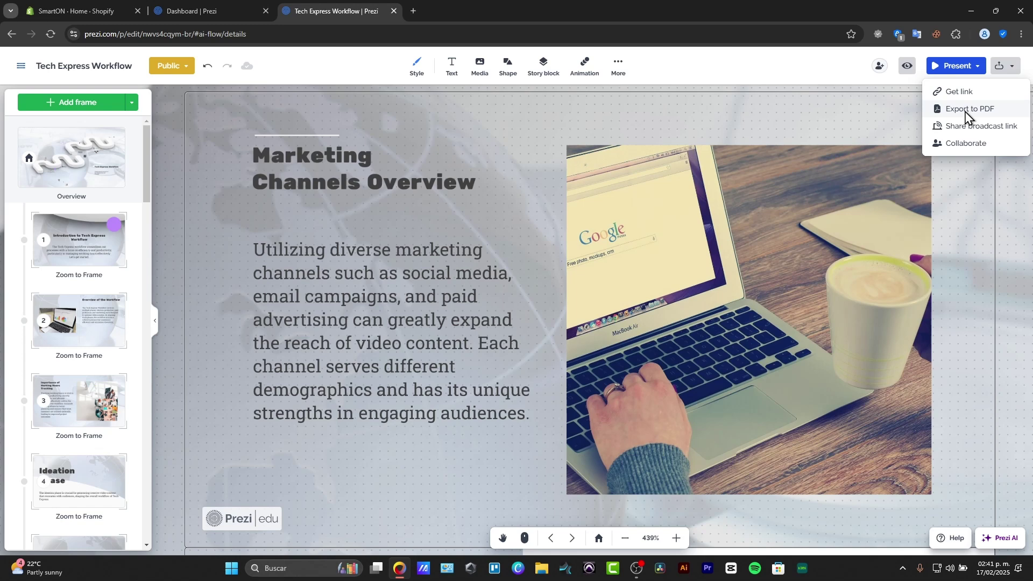
click(976, 66)
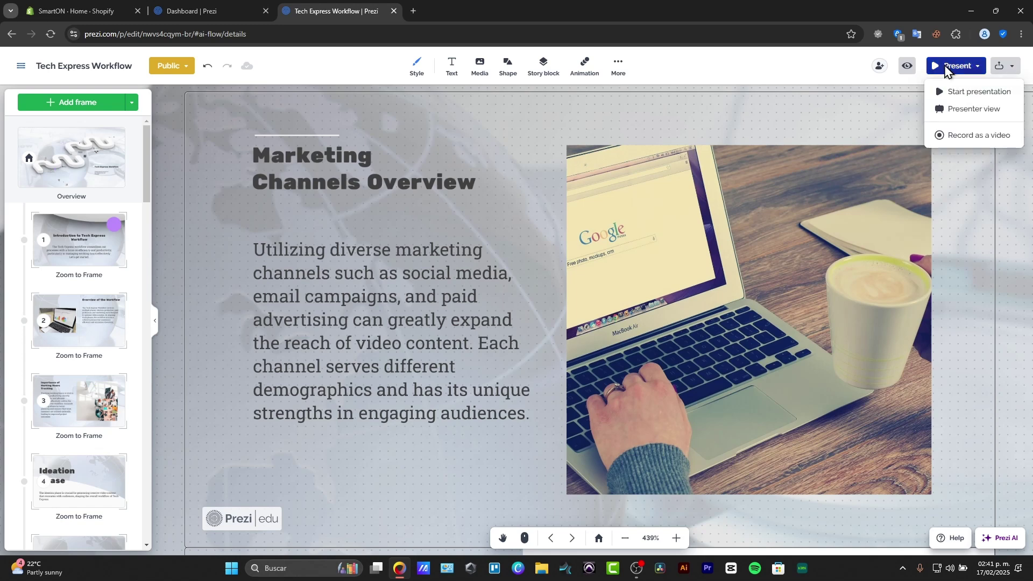
click(991, 95)
Step: Present full screen, moving from the topic overview to the Video Production topic
click(976, 156)
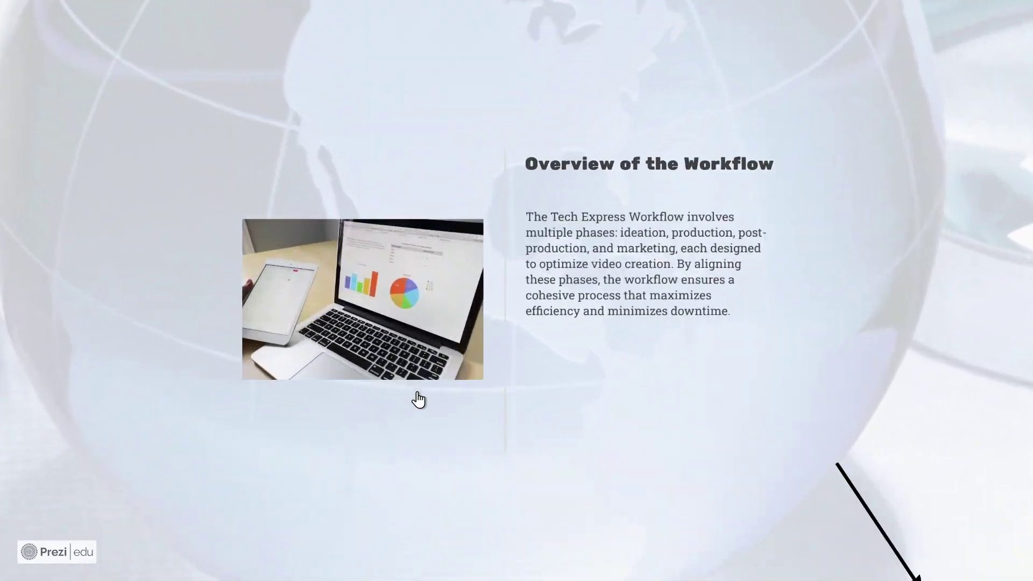
click(418, 399)
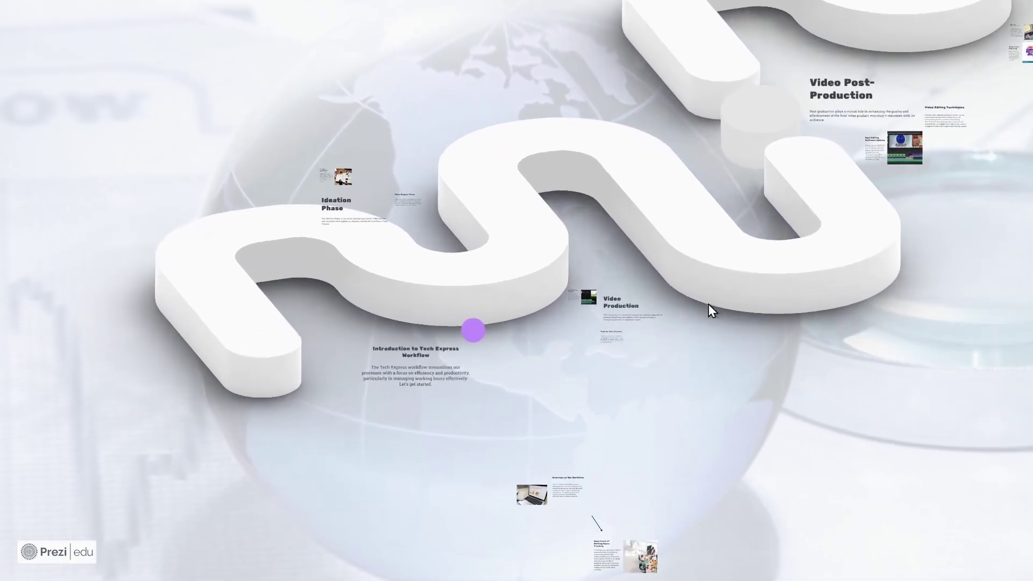
click(618, 318)
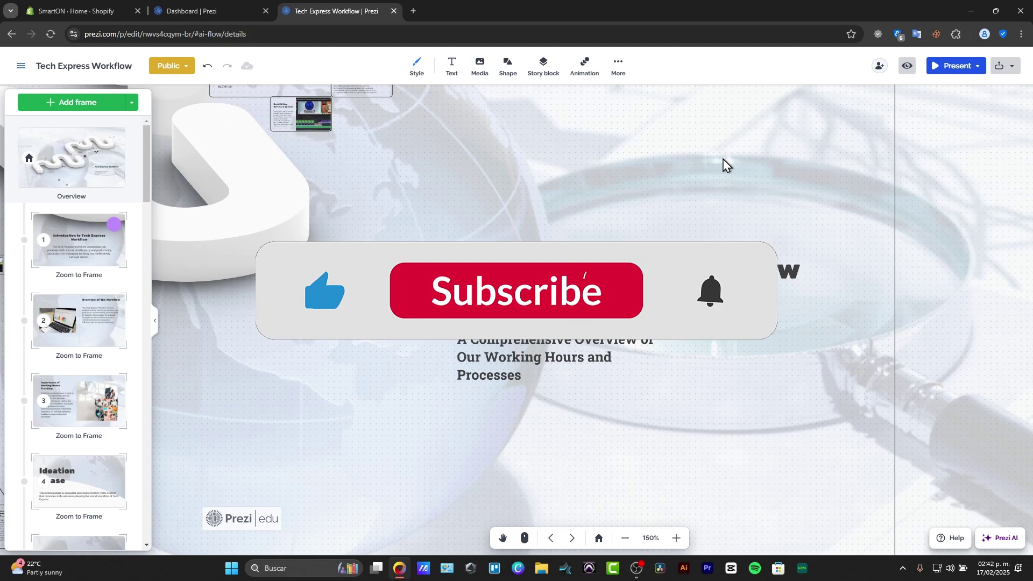
scroll(588, 213, down, 3)
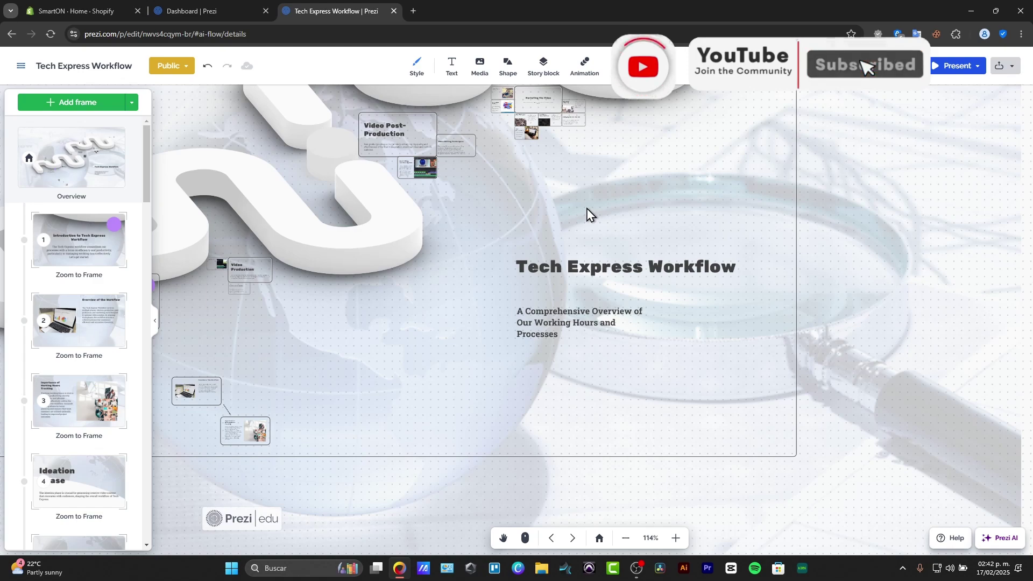
drag(588, 212, 742, 295)
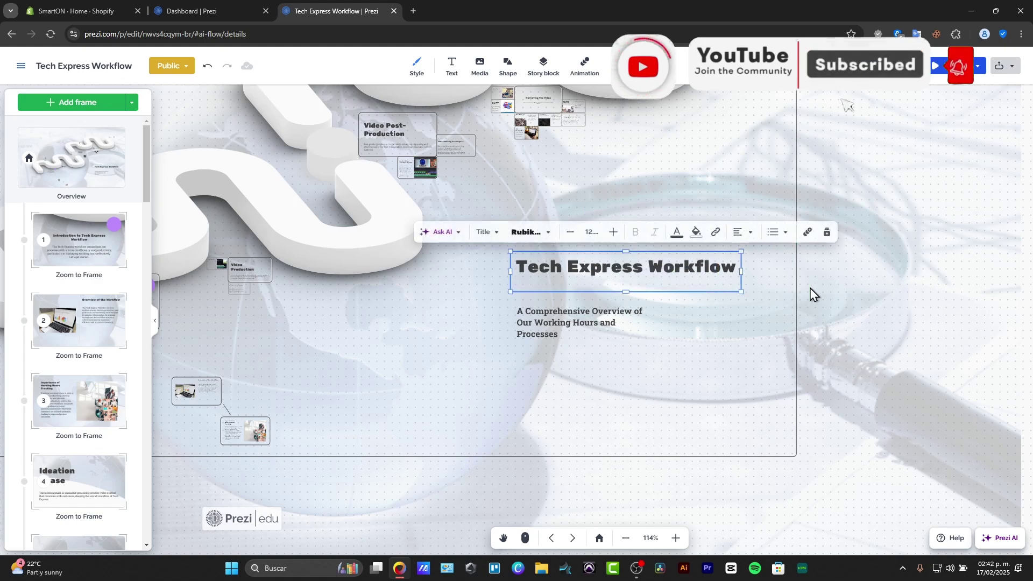
scroll(814, 292, down, 3)
scroll(814, 297, down, 10)
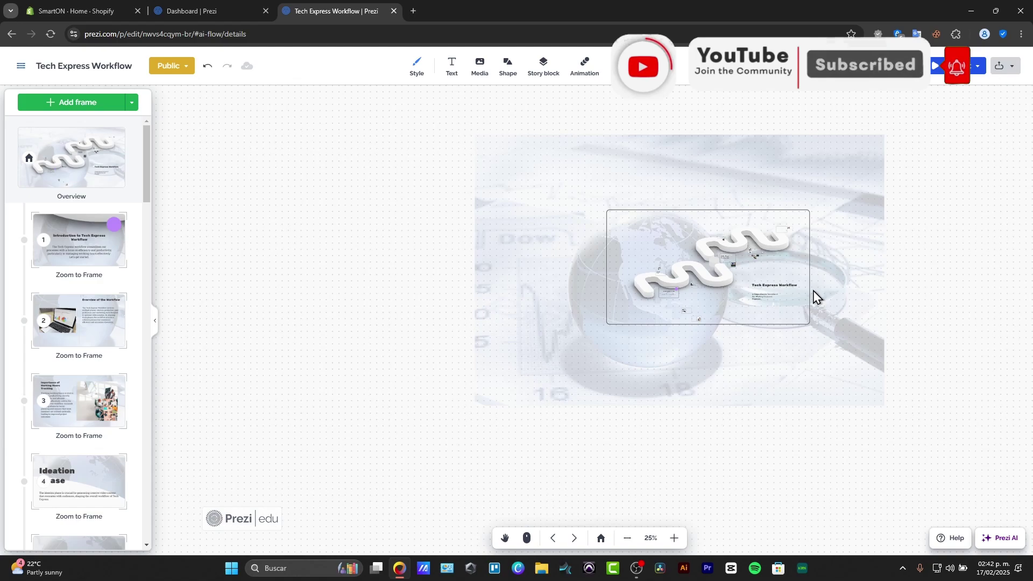